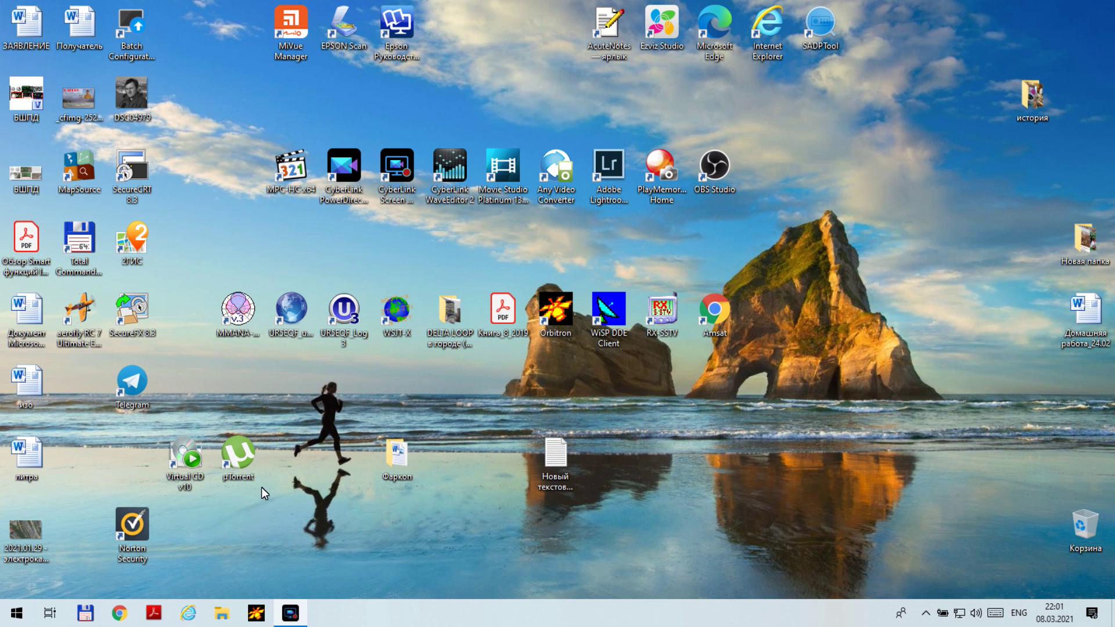
Open Chrome and load the camera's web interface at 192.168.100.21.
key("super+2")
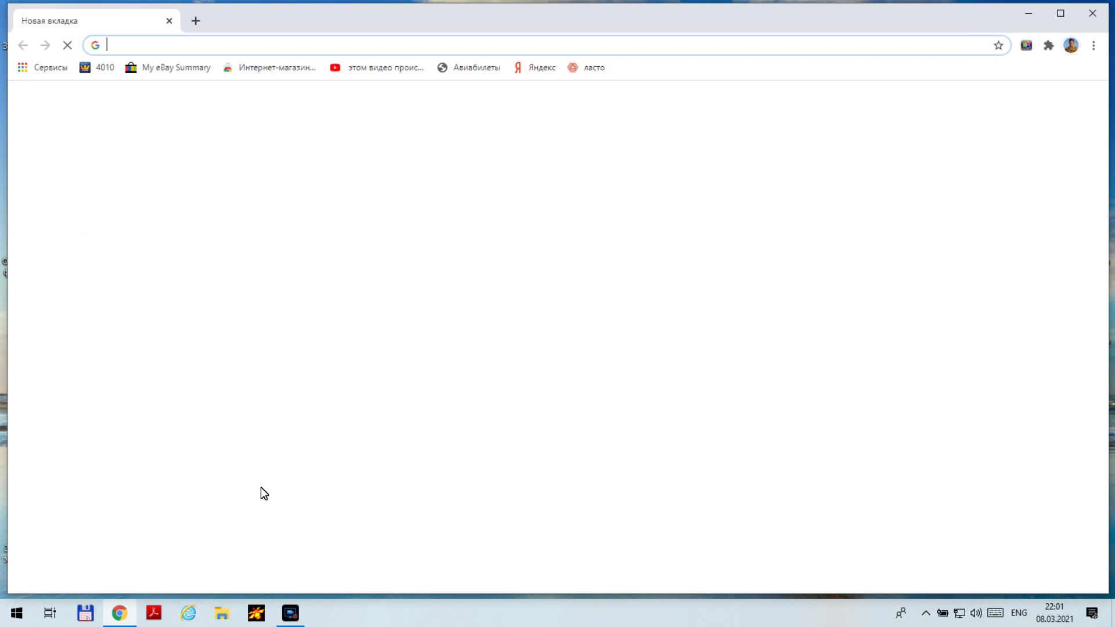
type("192")
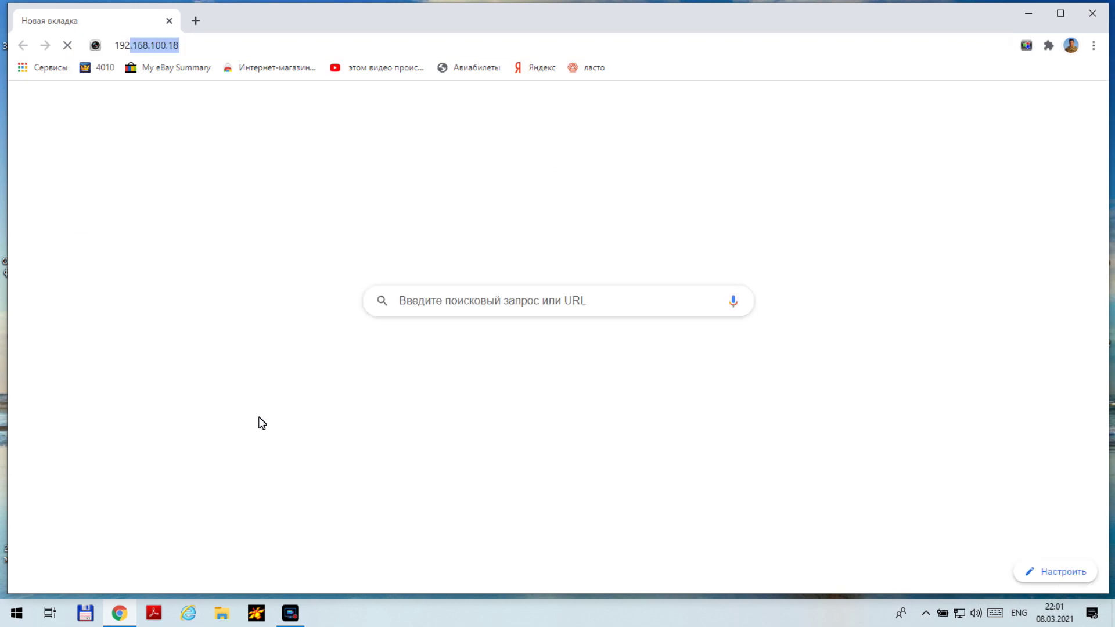
key("Right")
key("BackSpace")
key("BackSpace")
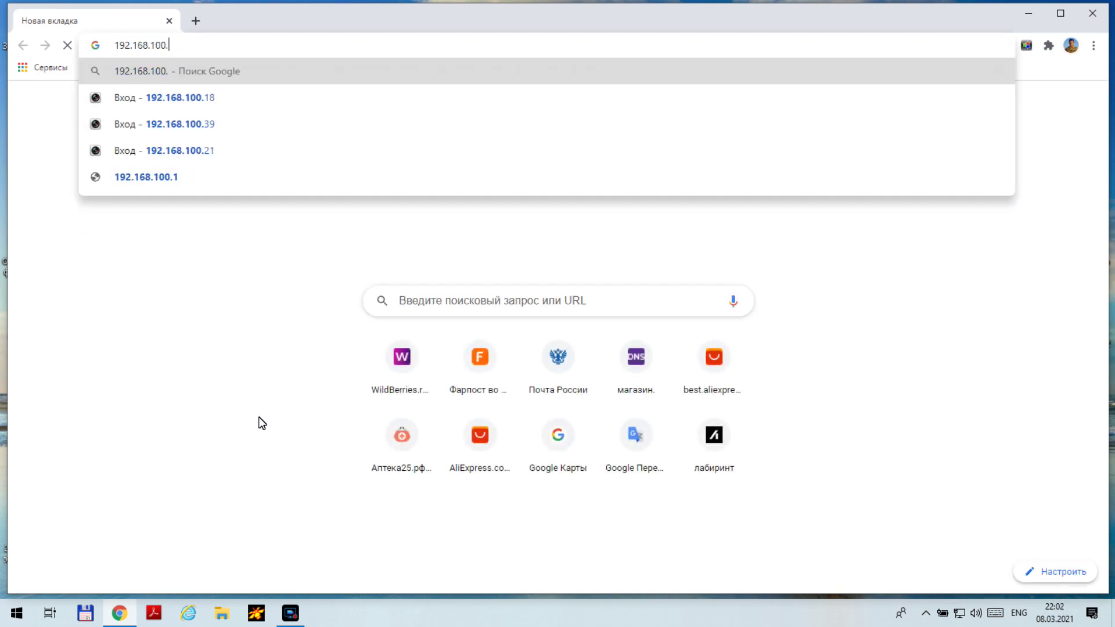
type("21")
key("Return")
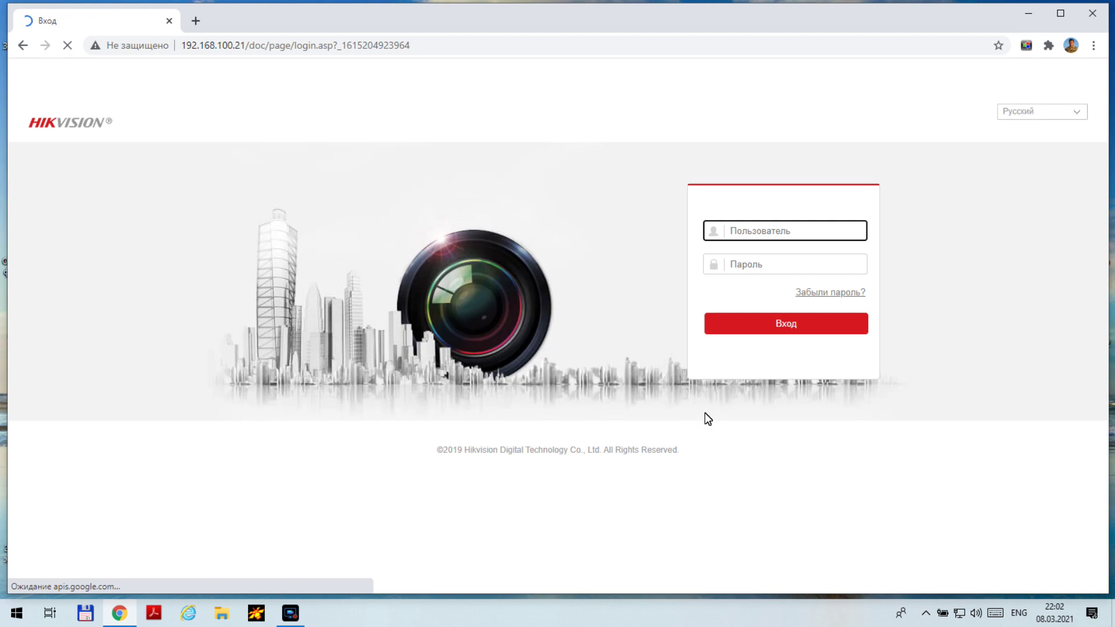
Log in to the camera as admin with the account password.
type("admin")
key("Tab")
type("***************")
key("Return")
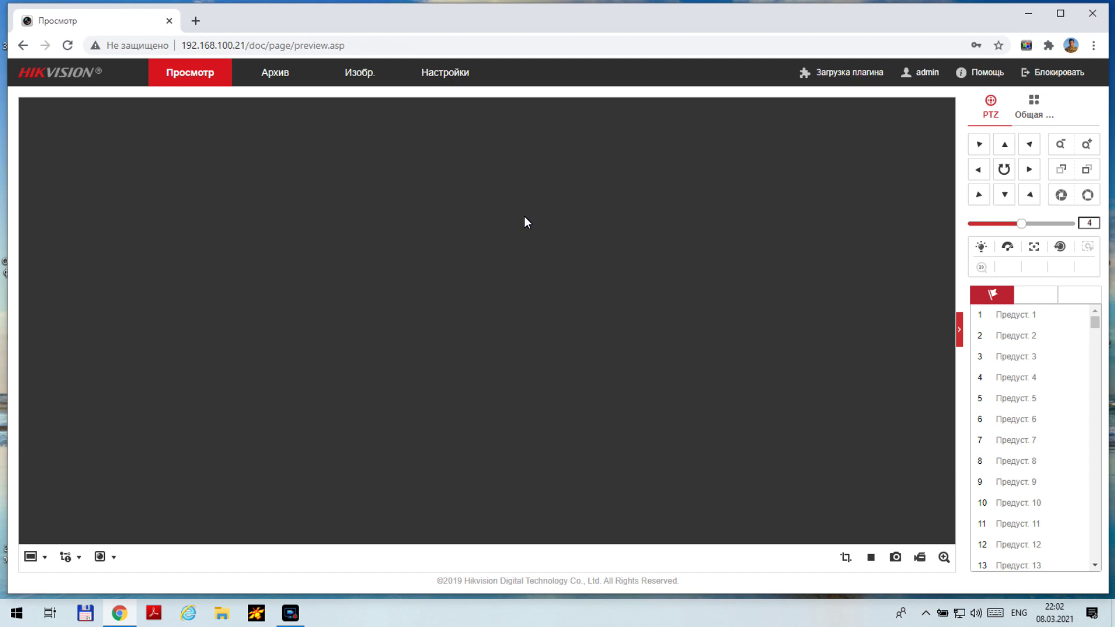
Look at the camera's motion detection settings and the Email page of its advanced network settings.
left_click(445, 73)
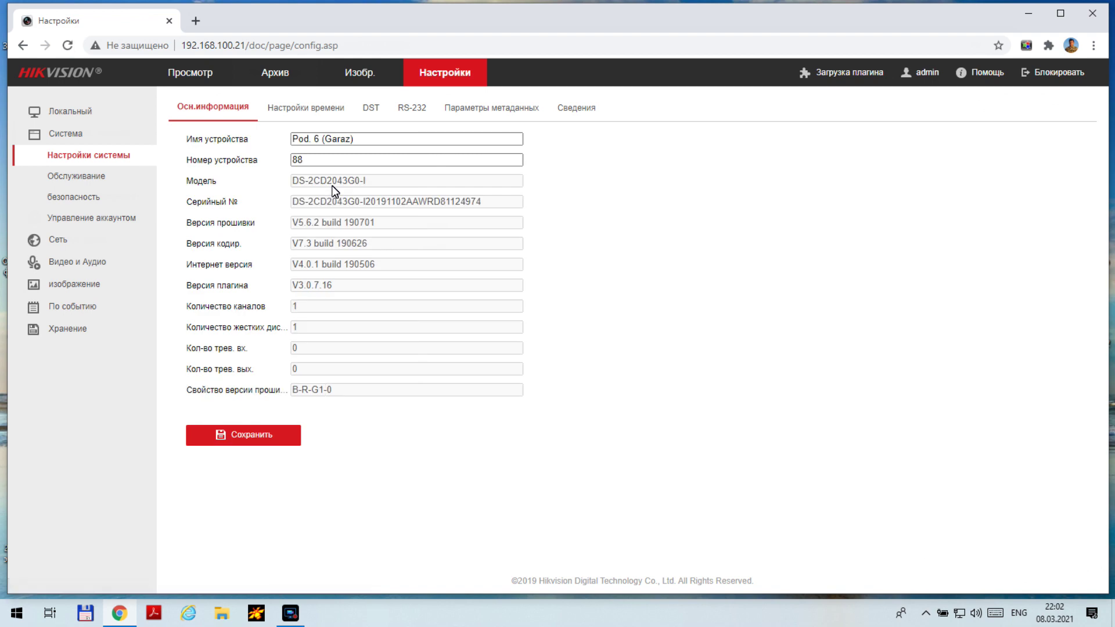
left_click(75, 308)
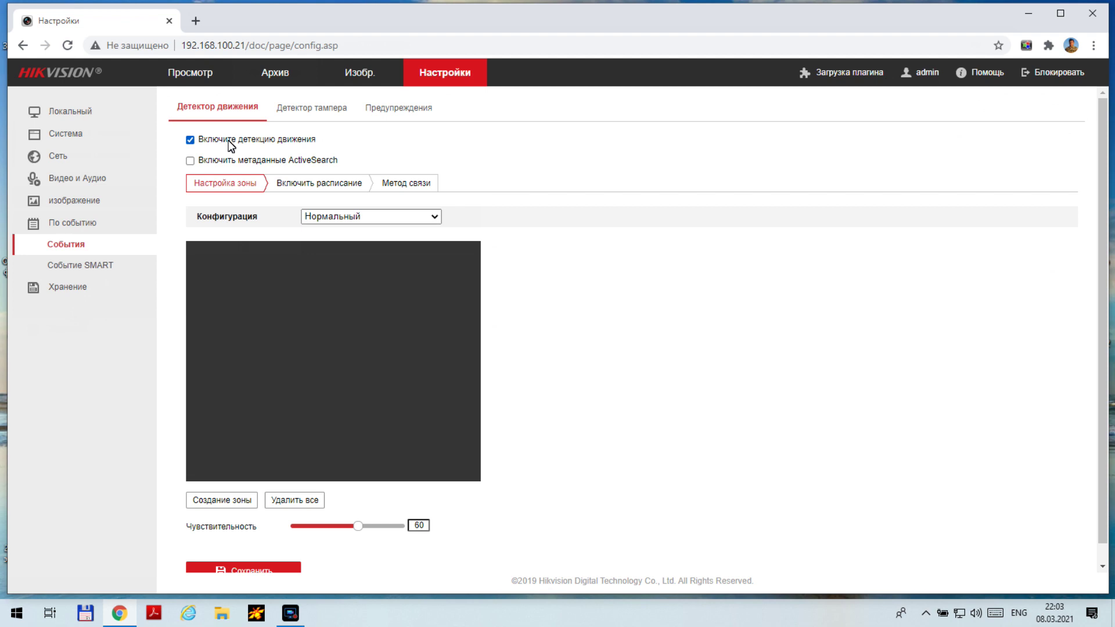
left_click(58, 157)
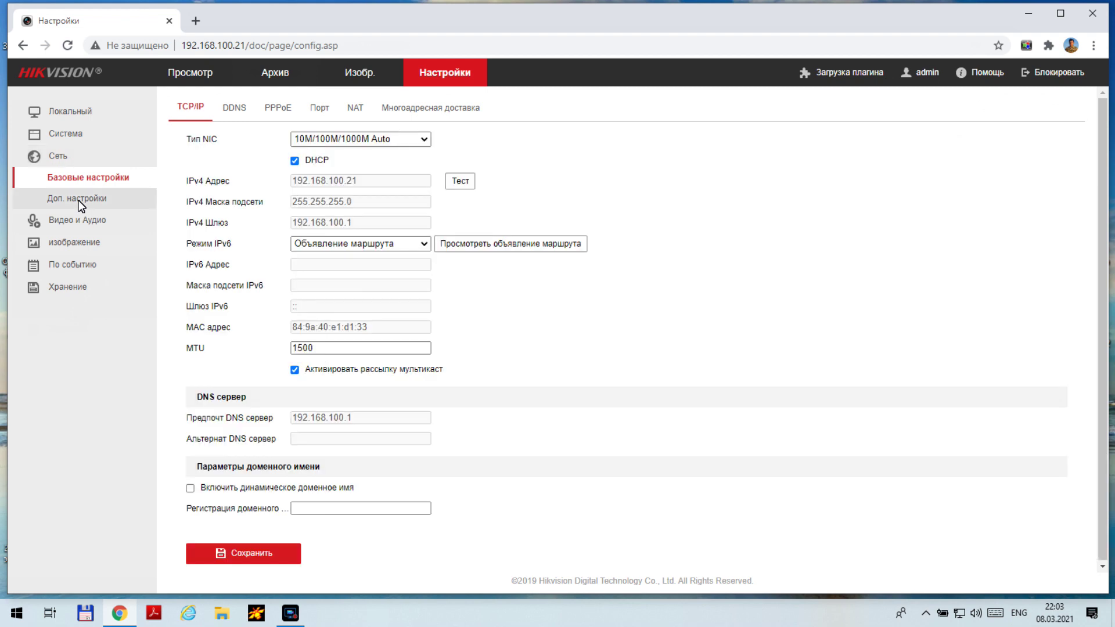
left_click(80, 200)
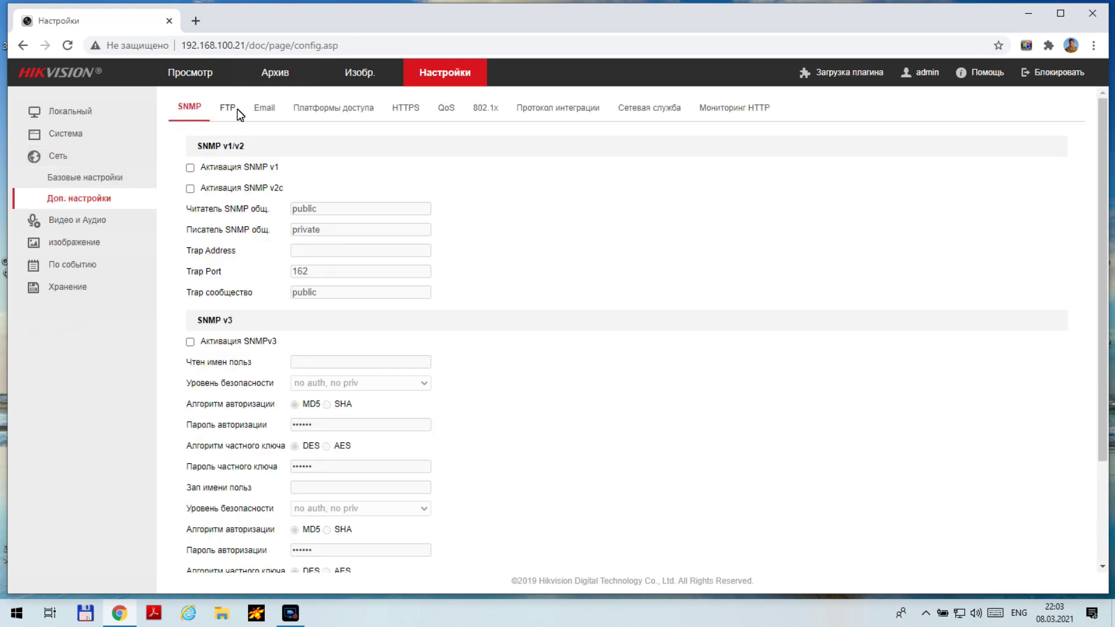
left_click(261, 108)
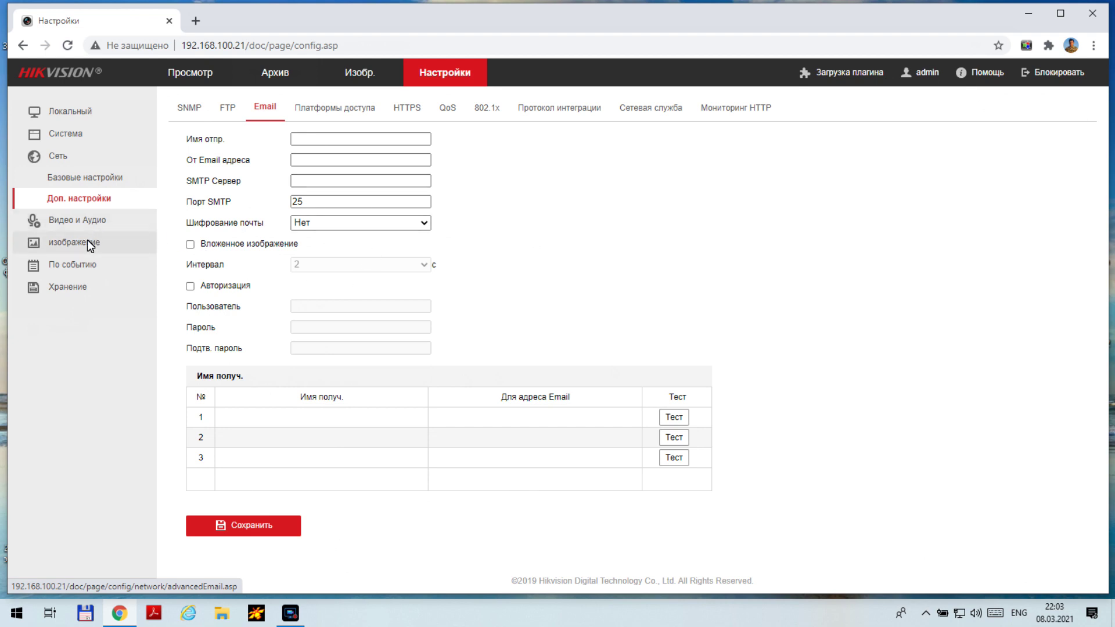
Try the "Отпр. Email" alarm response in the motion detection linkage method, leaving it disabled.
left_click(66, 265)
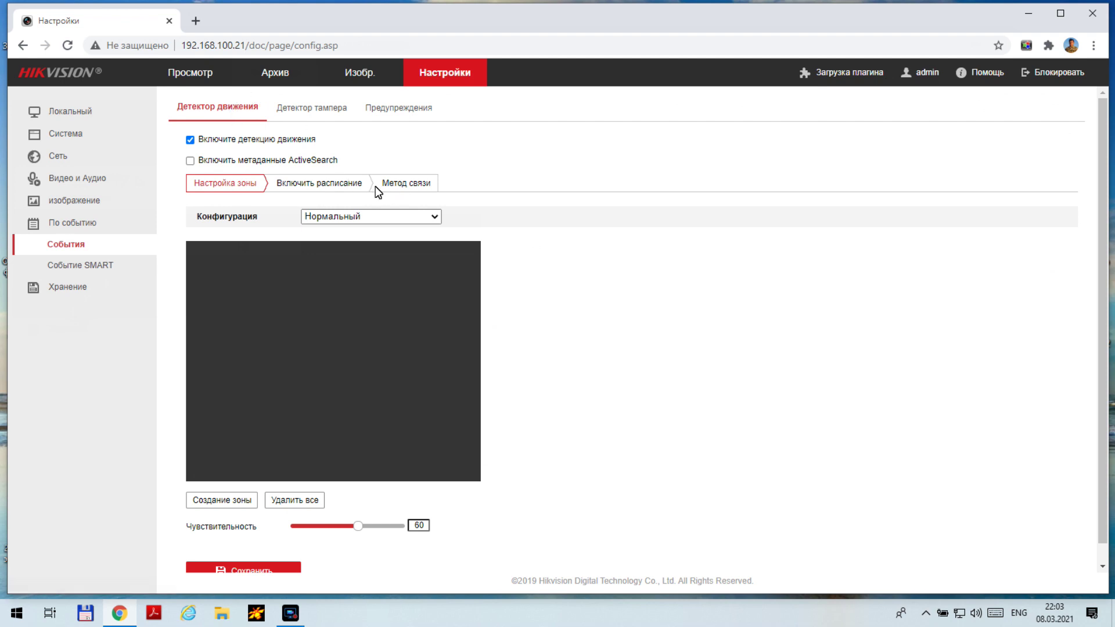
left_click(394, 186)
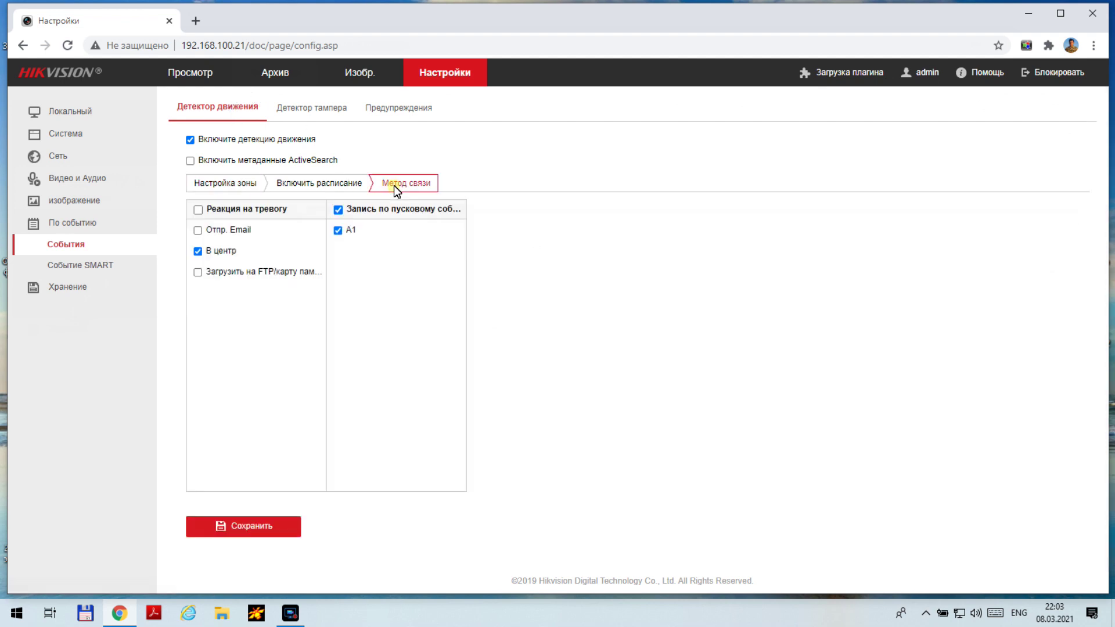
left_click(197, 231)
left_click(198, 231)
left_click(198, 231)
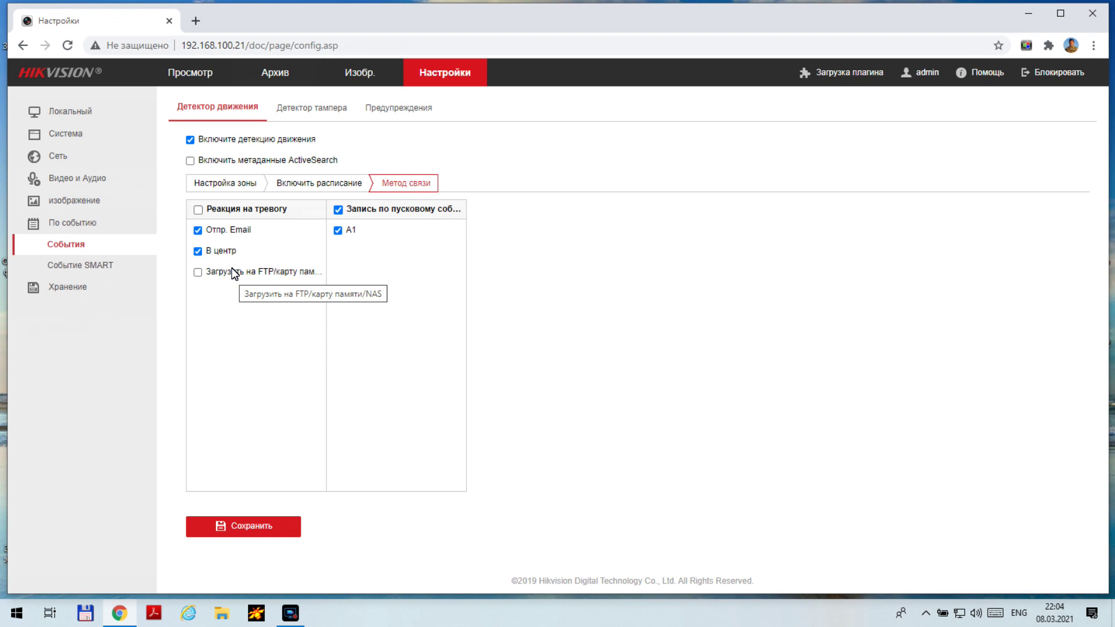
left_click(198, 230)
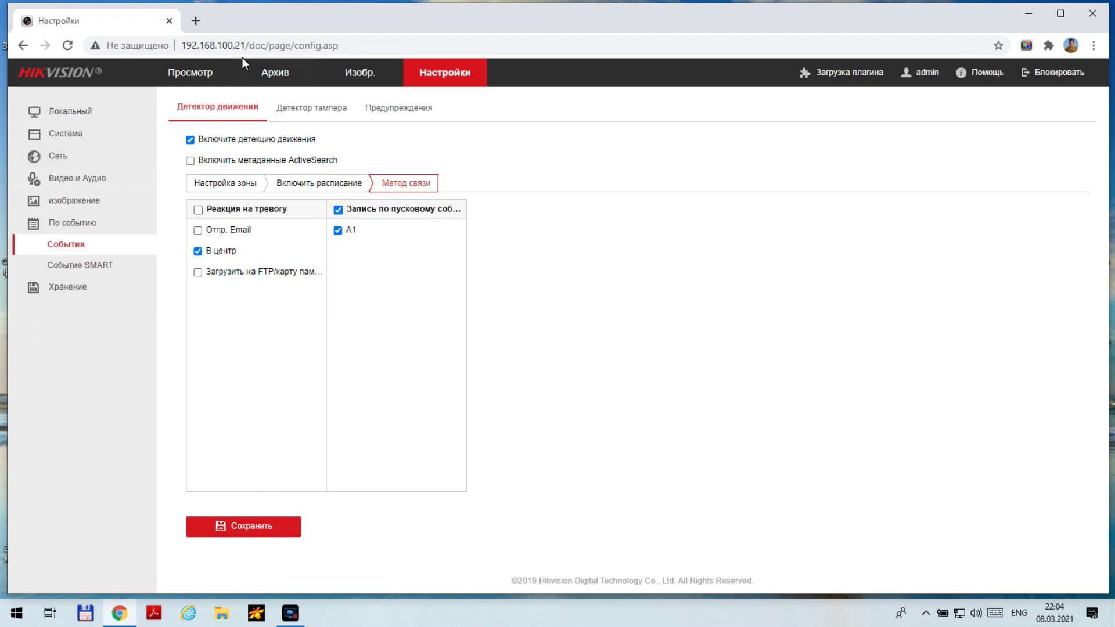
Return to the Email page in the advanced network settings of the camera at 192.168.100.21.
left_click(184, 72)
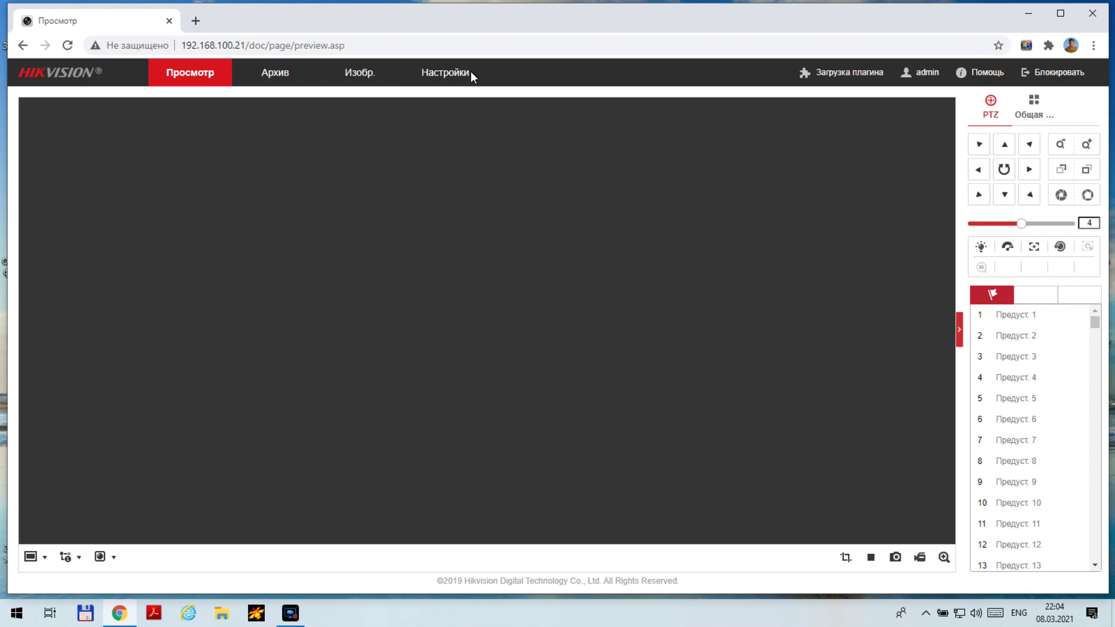
left_click(442, 69)
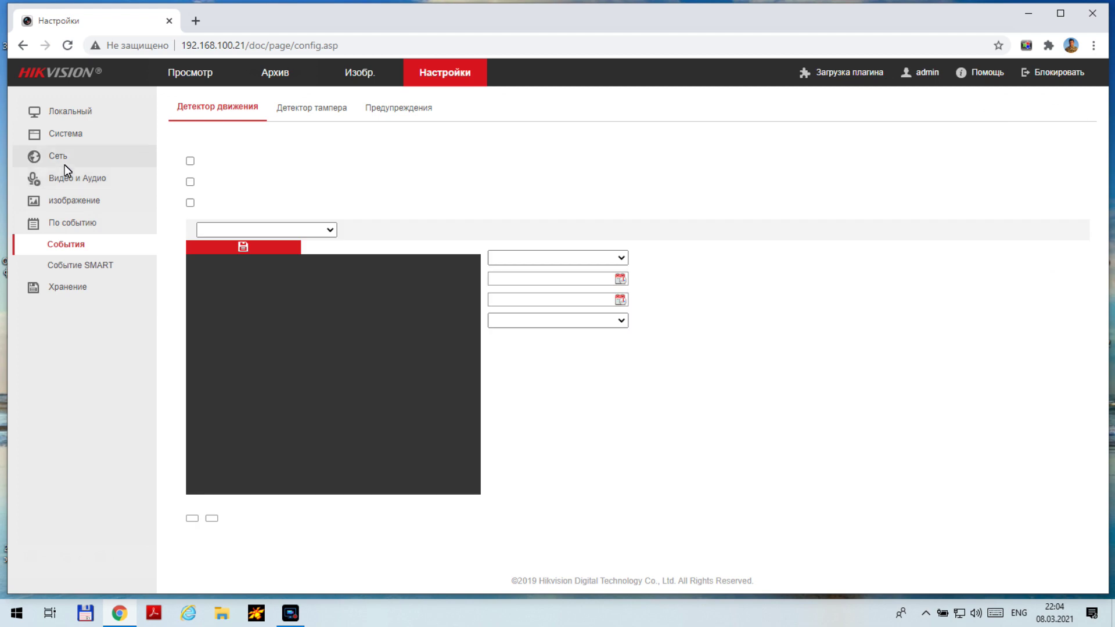
left_click(53, 156)
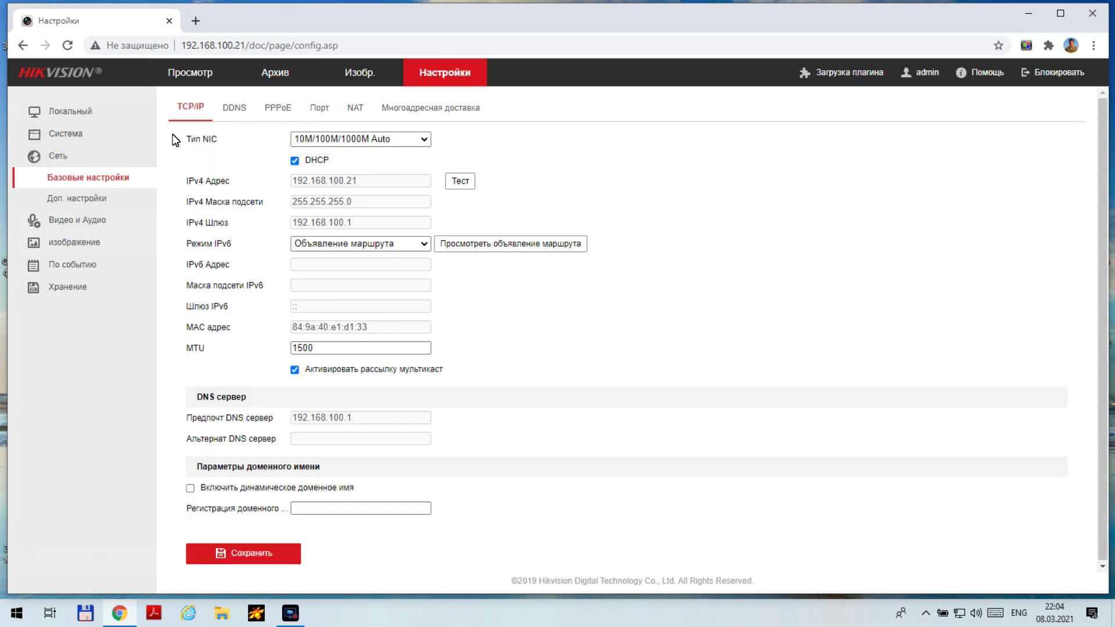
left_click(72, 199)
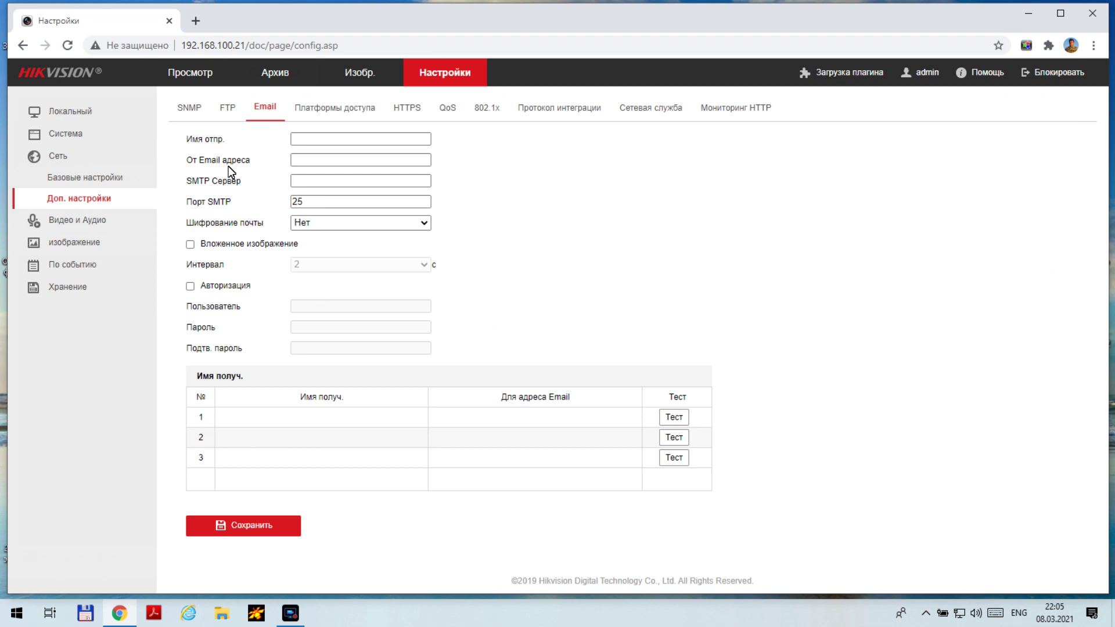
Load the second camera's login page at 192.168.100.18 in a new browser tab.
left_click(194, 22)
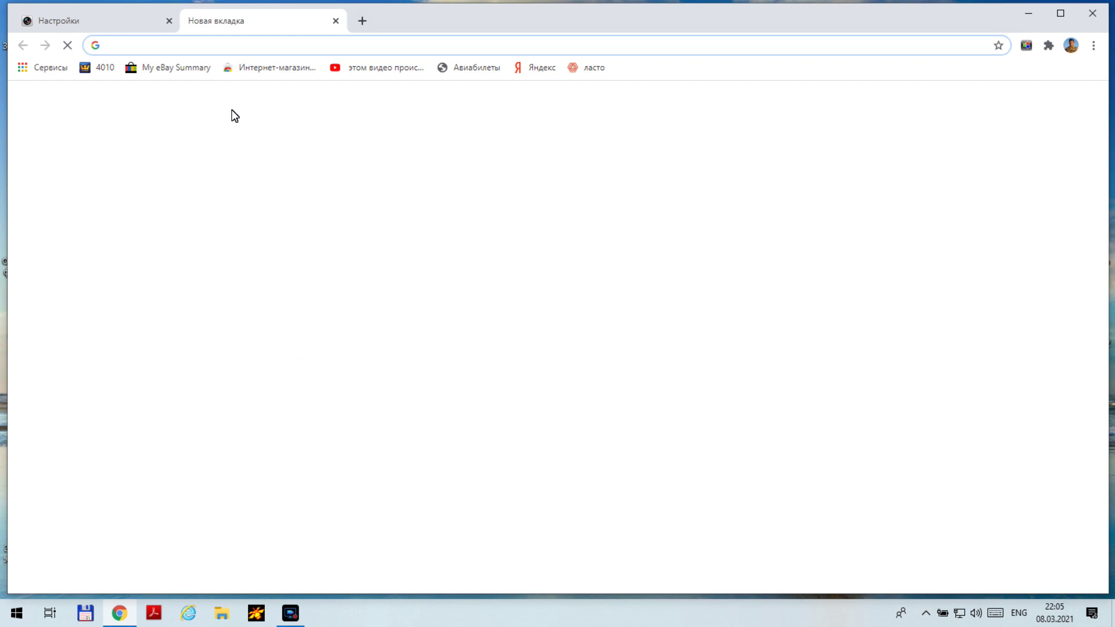
type("192.168.100.18")
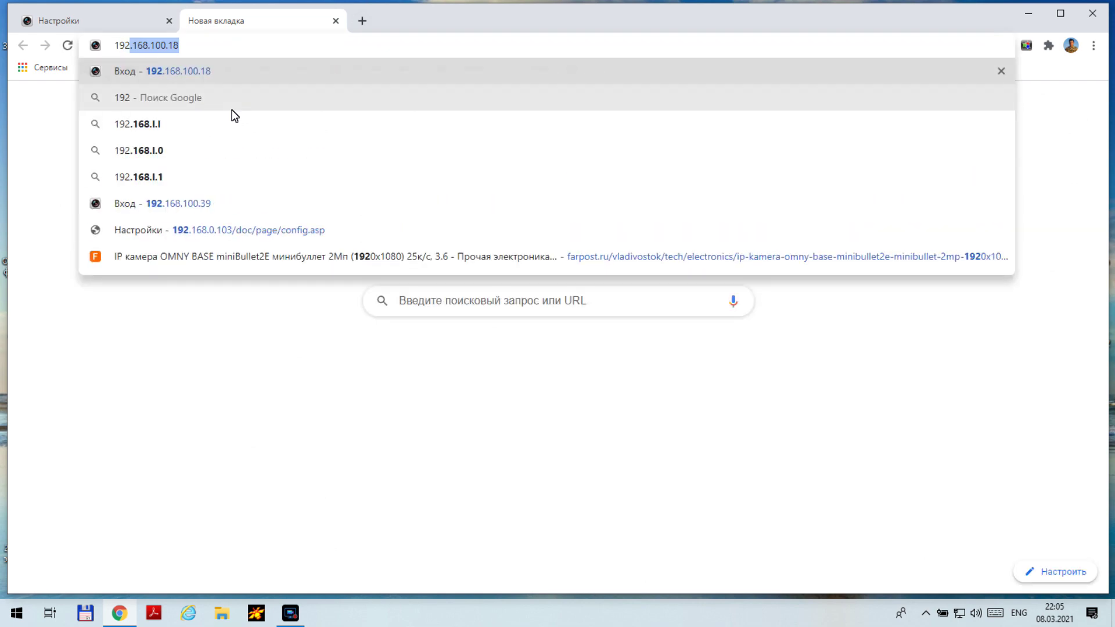
key("Return")
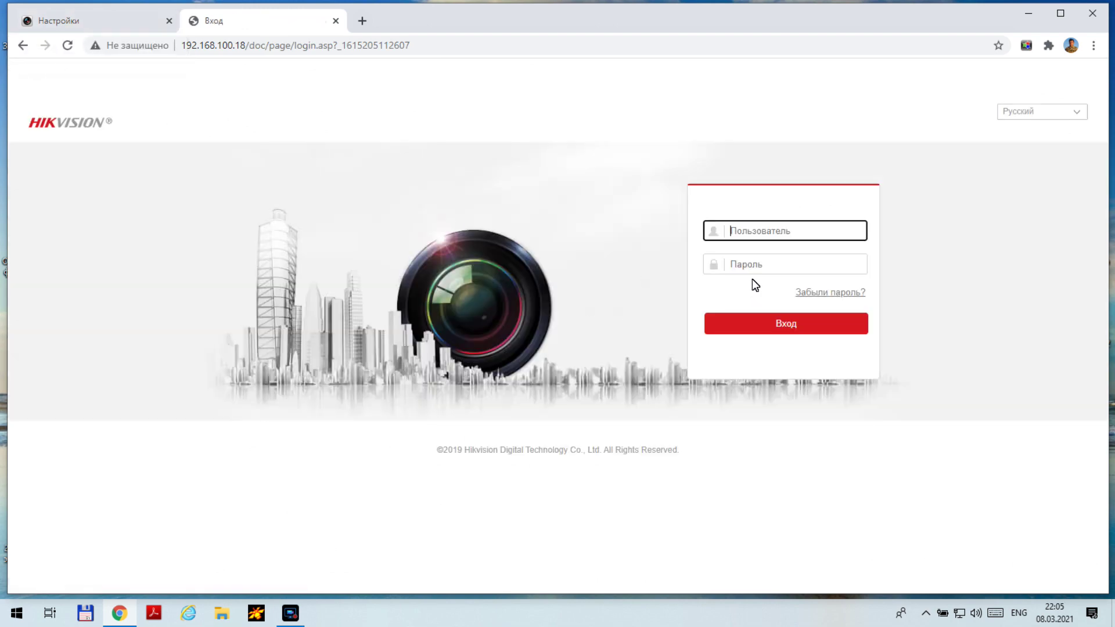
Log in to the second camera as admin with its account password.
type("admin")
key("Tab")
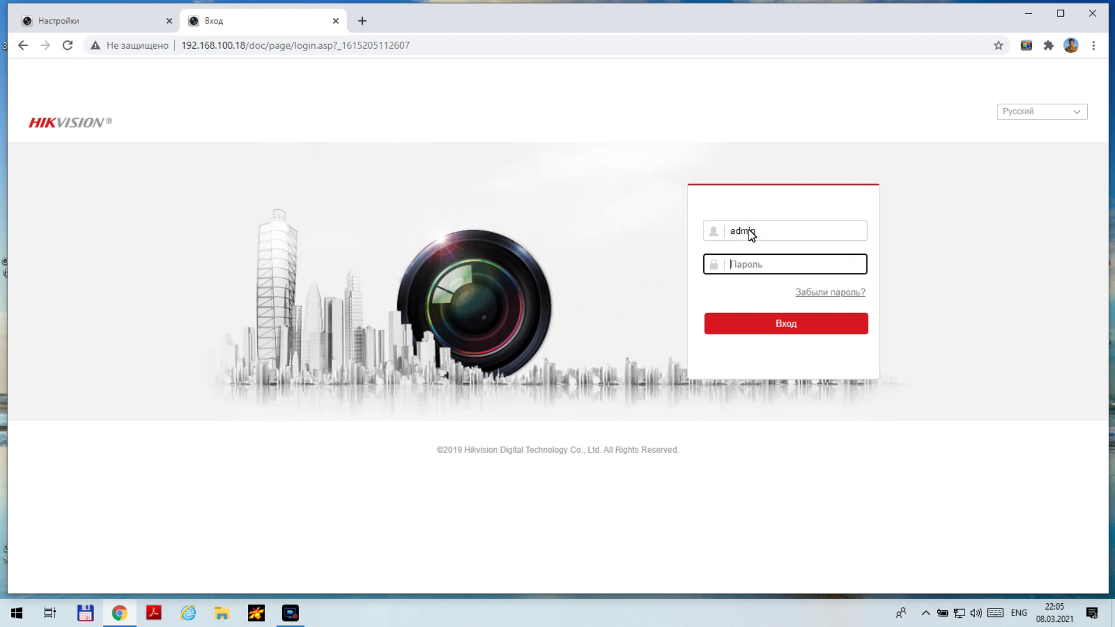
key("Return")
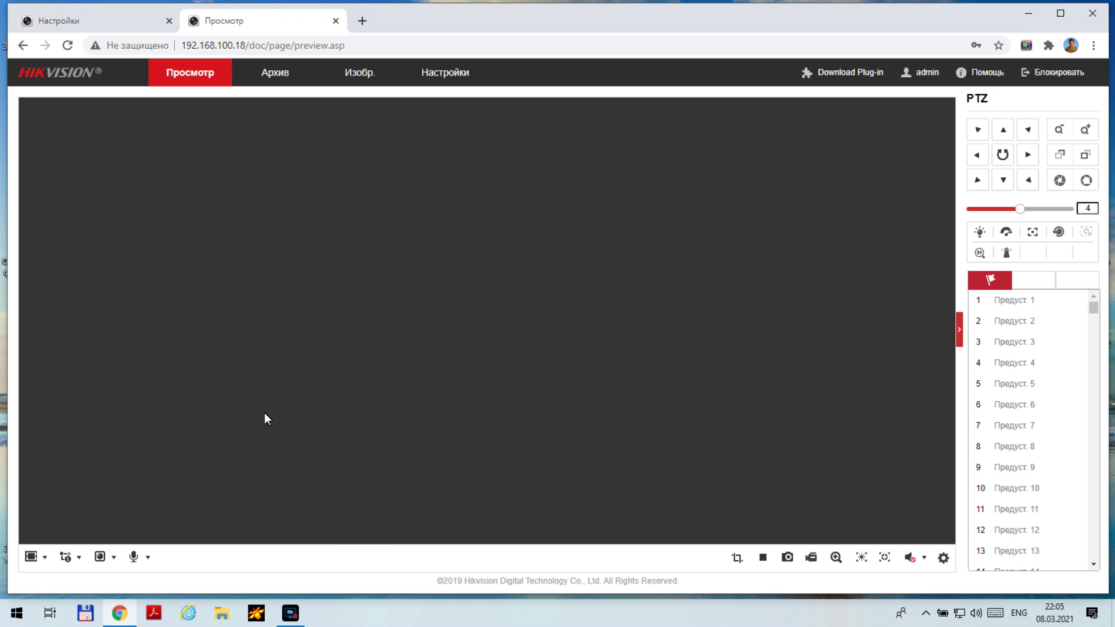
Show the second camera's Email page in its advanced network settings.
left_click(447, 70)
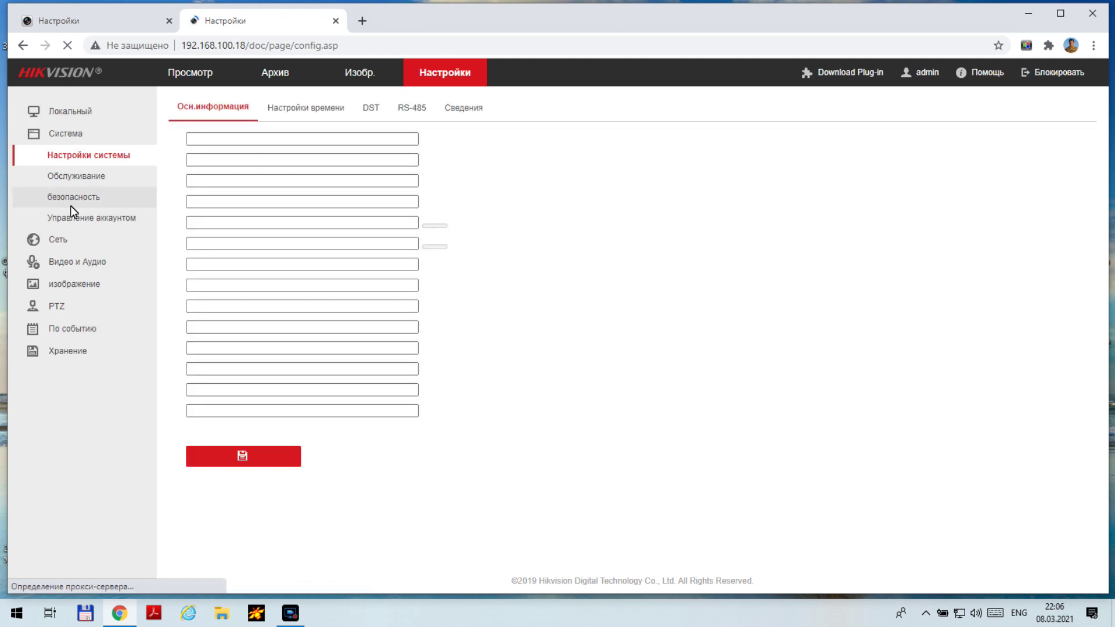
left_click(58, 239)
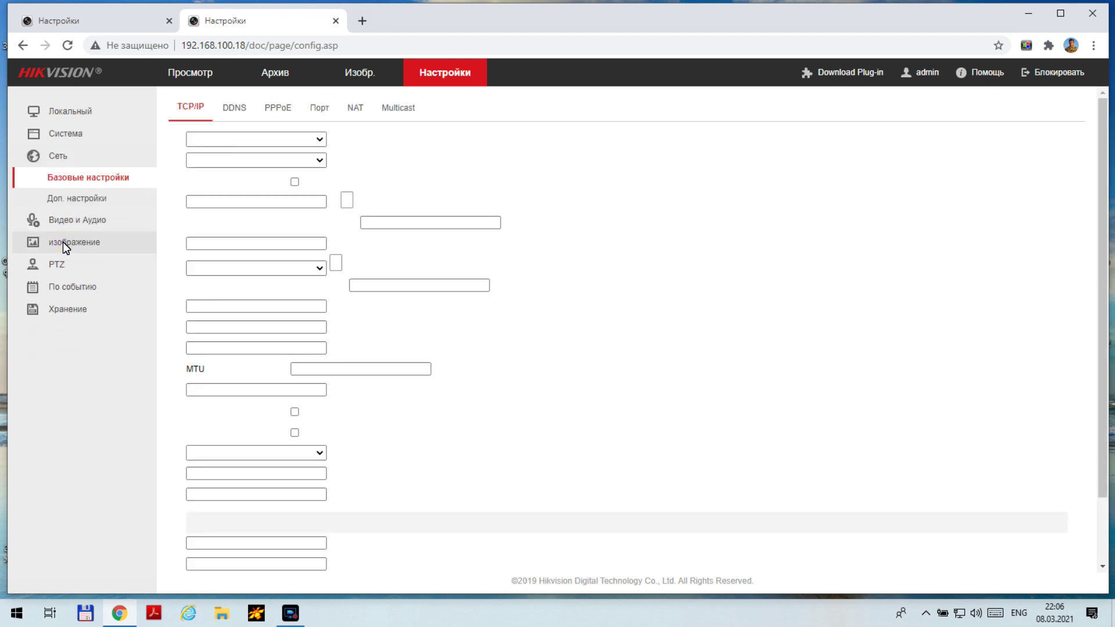
left_click(68, 198)
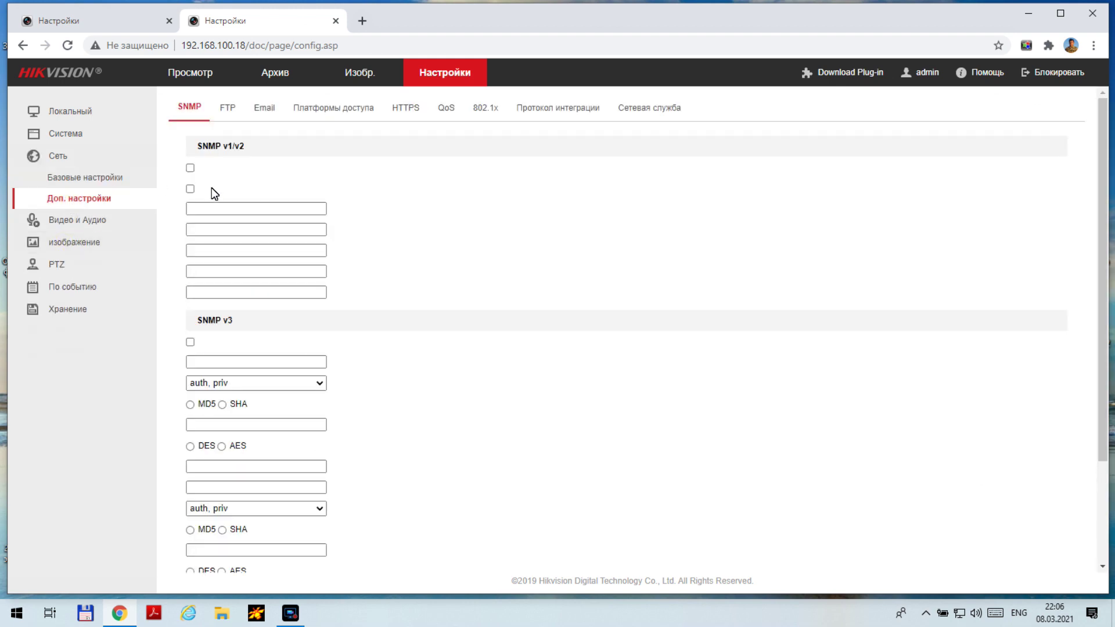
left_click(264, 104)
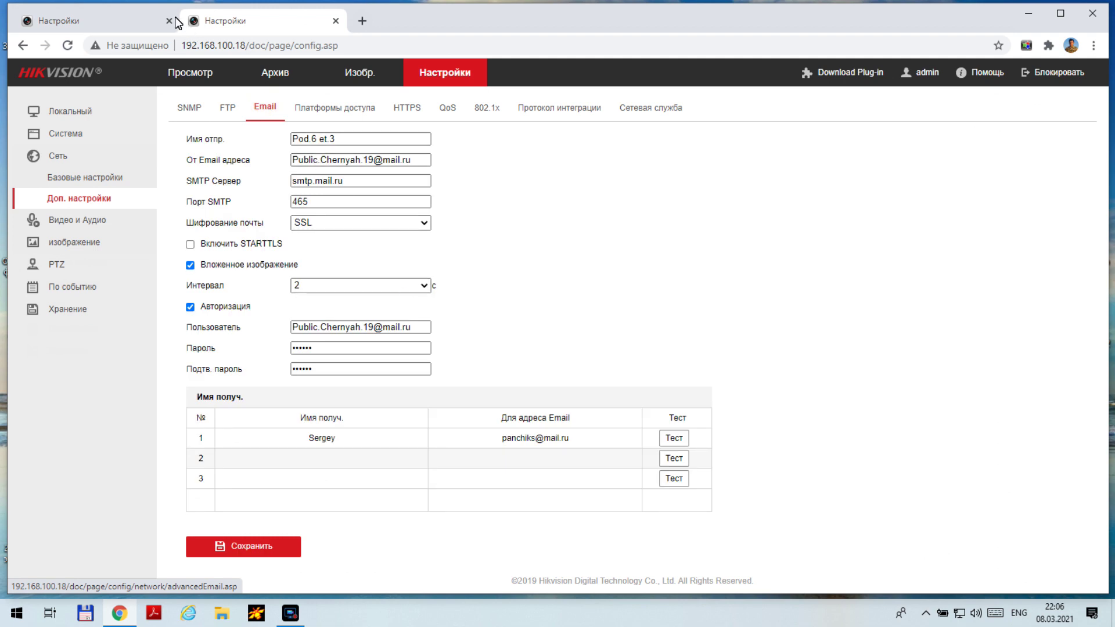
Compare the blank Email form of the 192.168.100.21 camera with the filled-in form of the 192.168.100.18 camera.
left_click(109, 33)
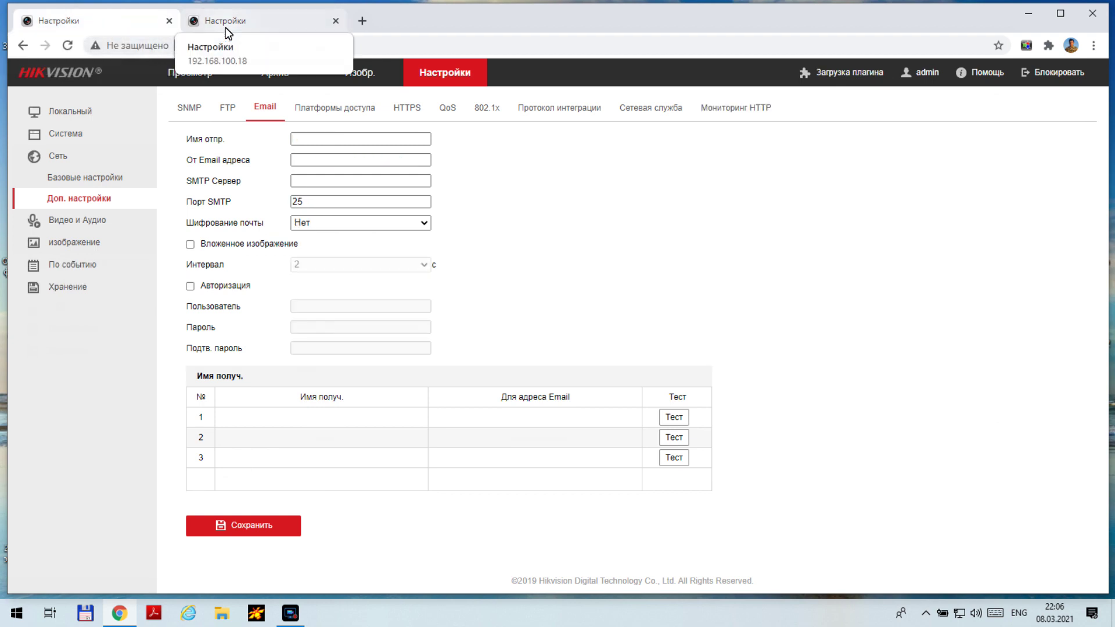
left_click(226, 27)
left_click(107, 19)
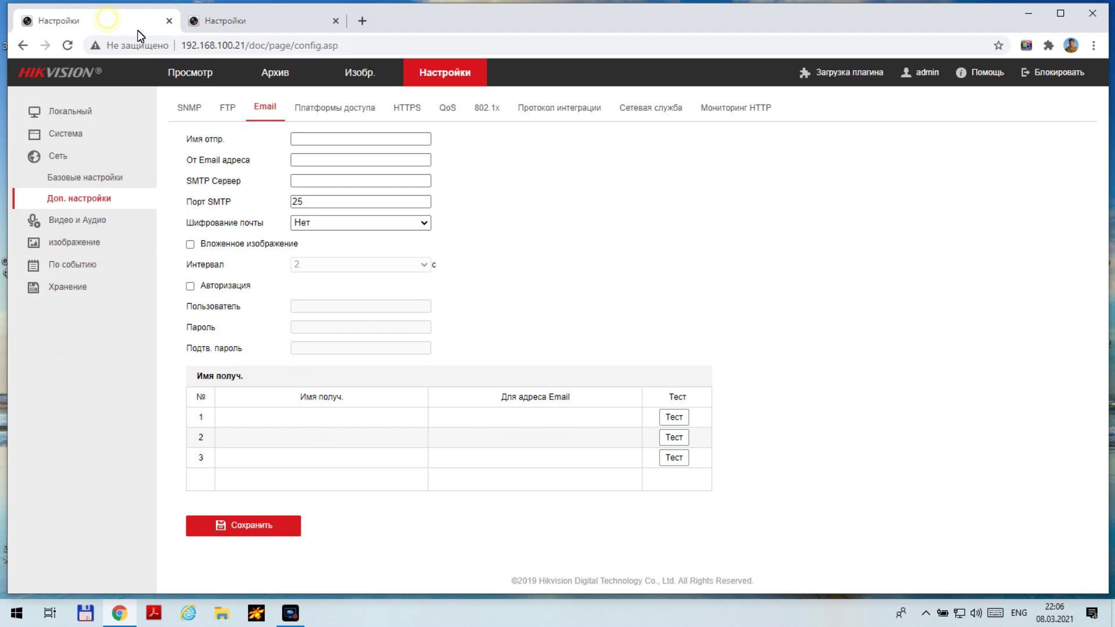
left_click(220, 26)
left_click(114, 19)
left_click(230, 27)
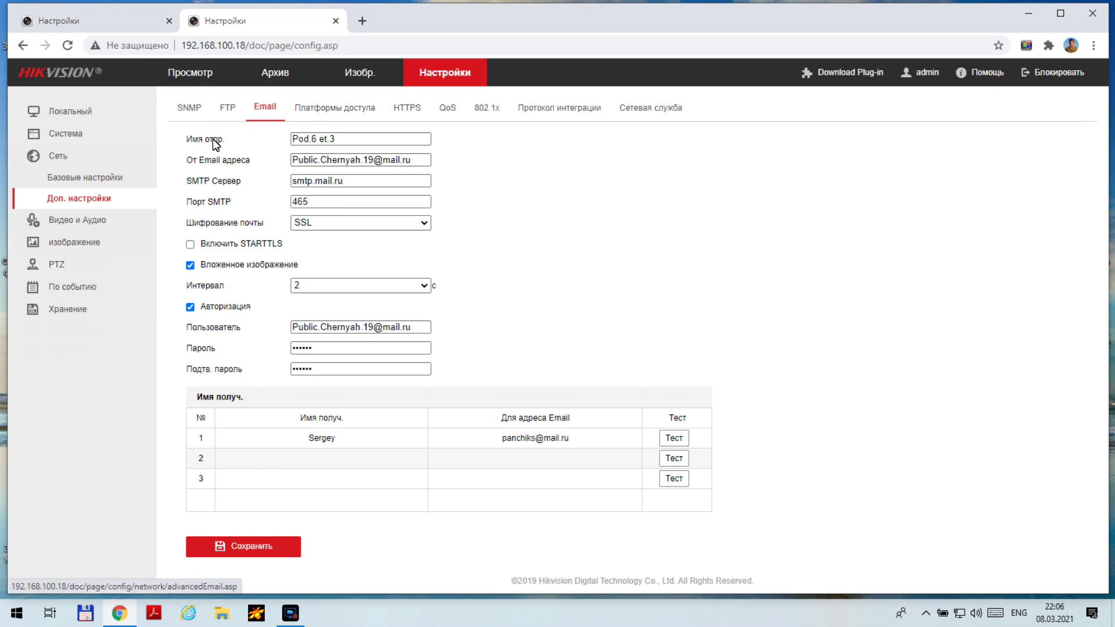
Examine the sender name and sender email address fields in the second camera's Email settings.
left_click_drag(356, 141, 298, 142)
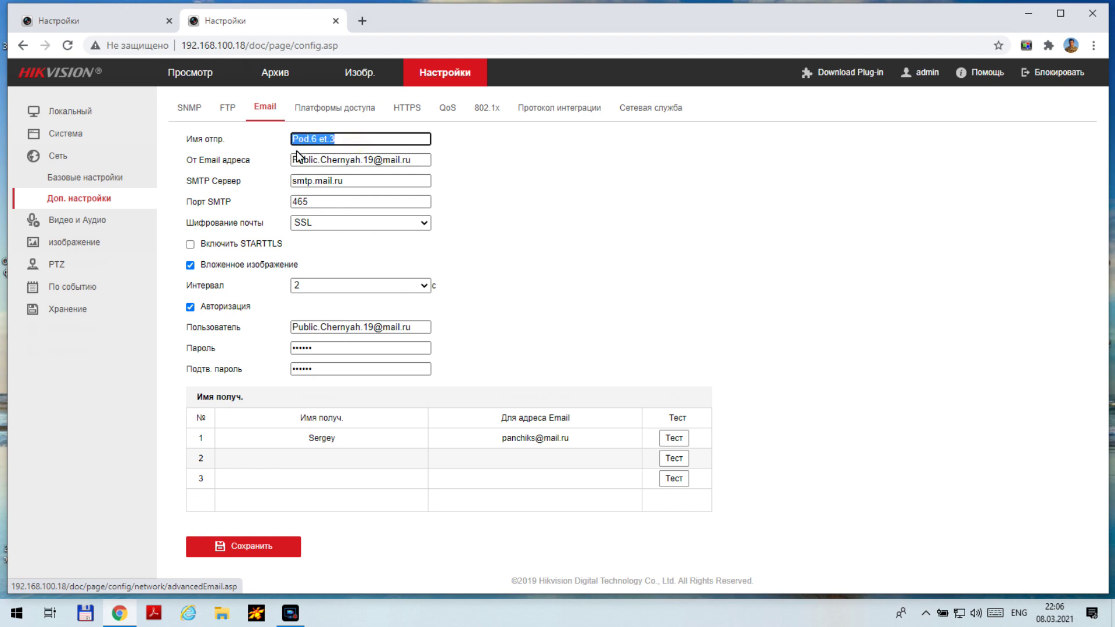
left_click(345, 142)
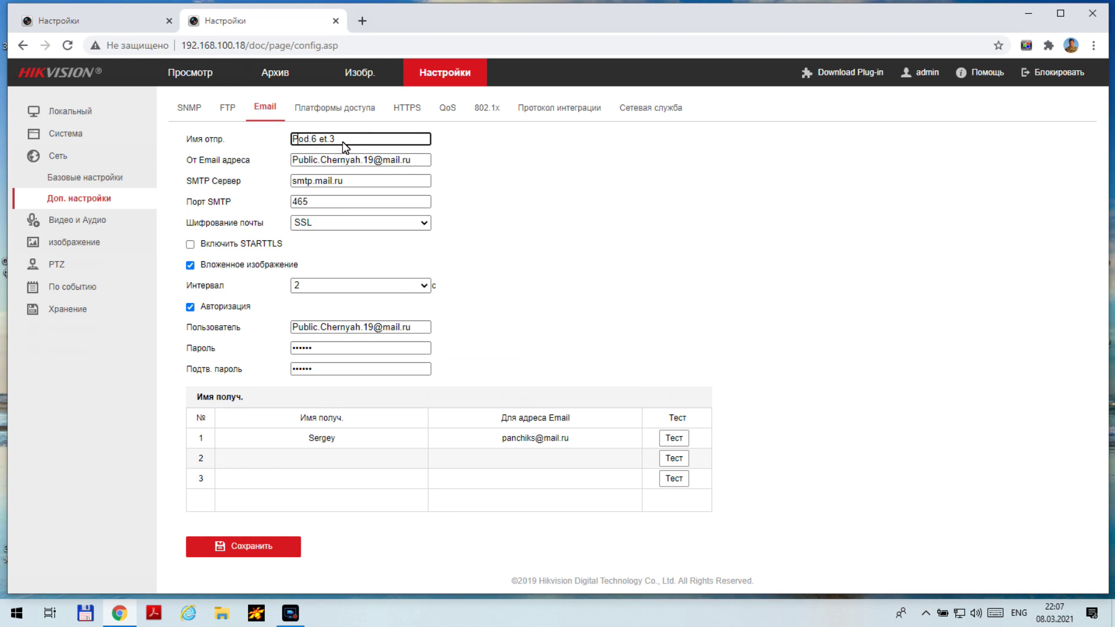
left_click_drag(354, 142, 281, 137)
left_click(281, 137)
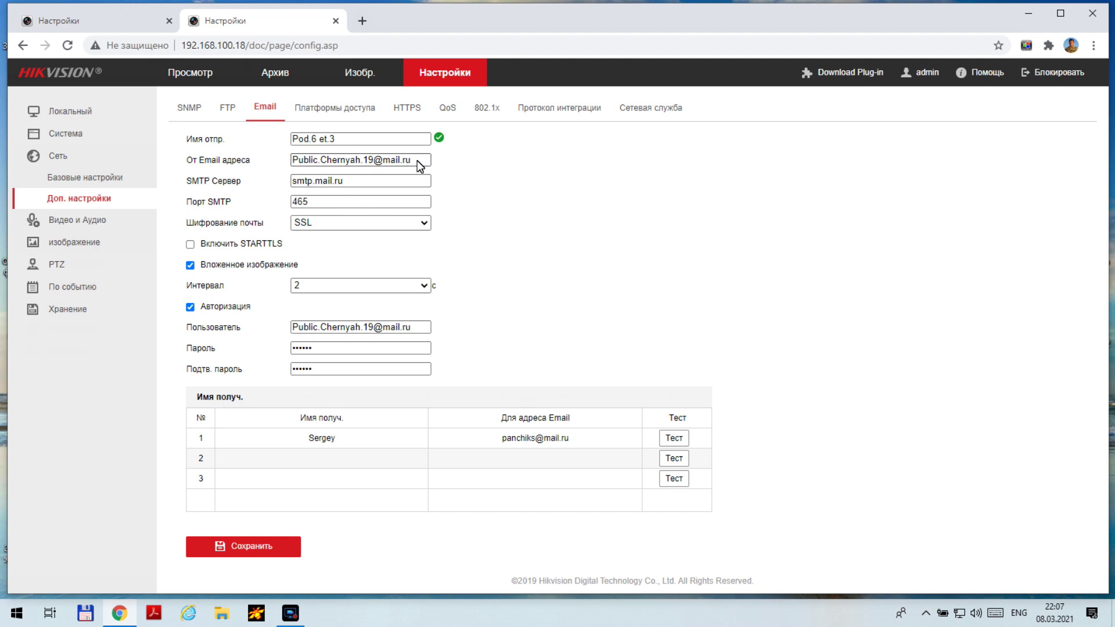
left_click_drag(417, 159, 293, 159)
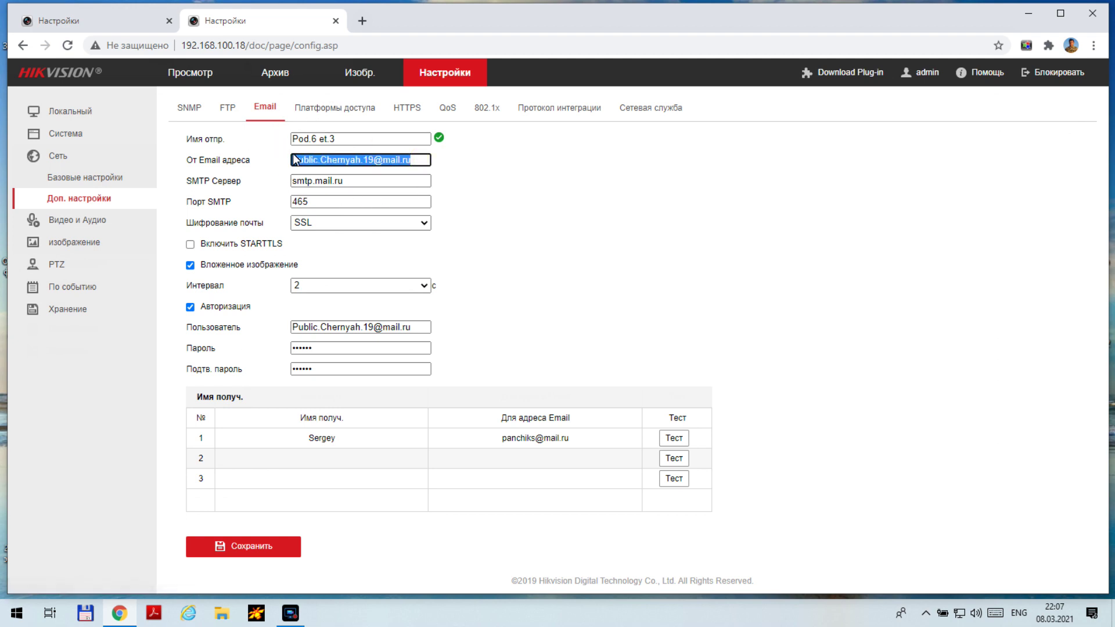
left_click(412, 161)
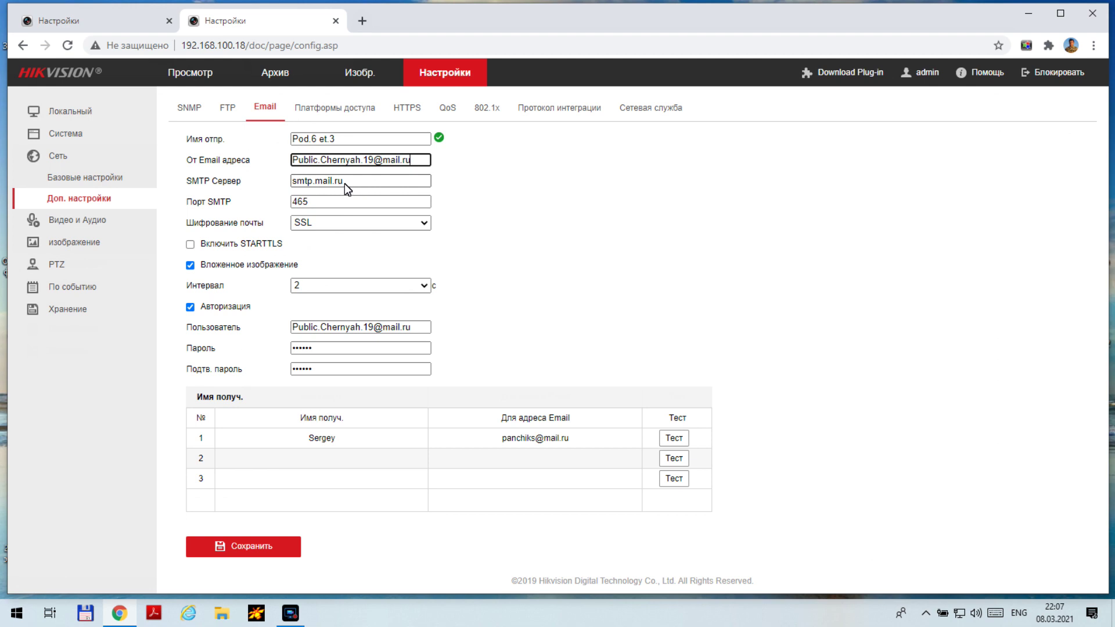
Compare the two cameras' Email forms and examine the second camera's encryption and attached image interval options.
left_click(126, 19)
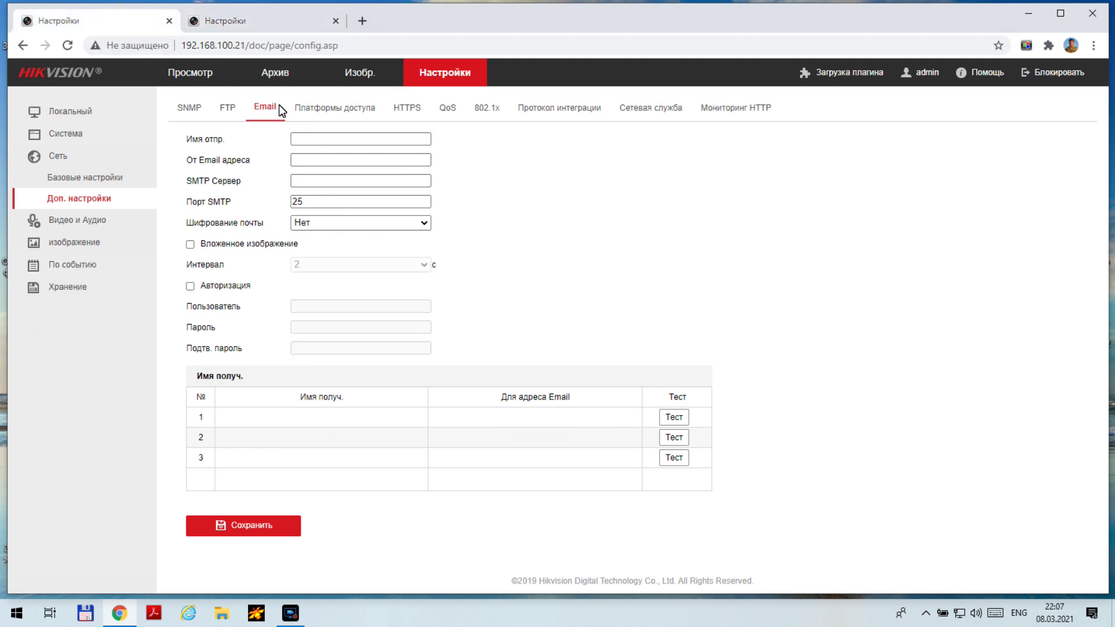
left_click(250, 21)
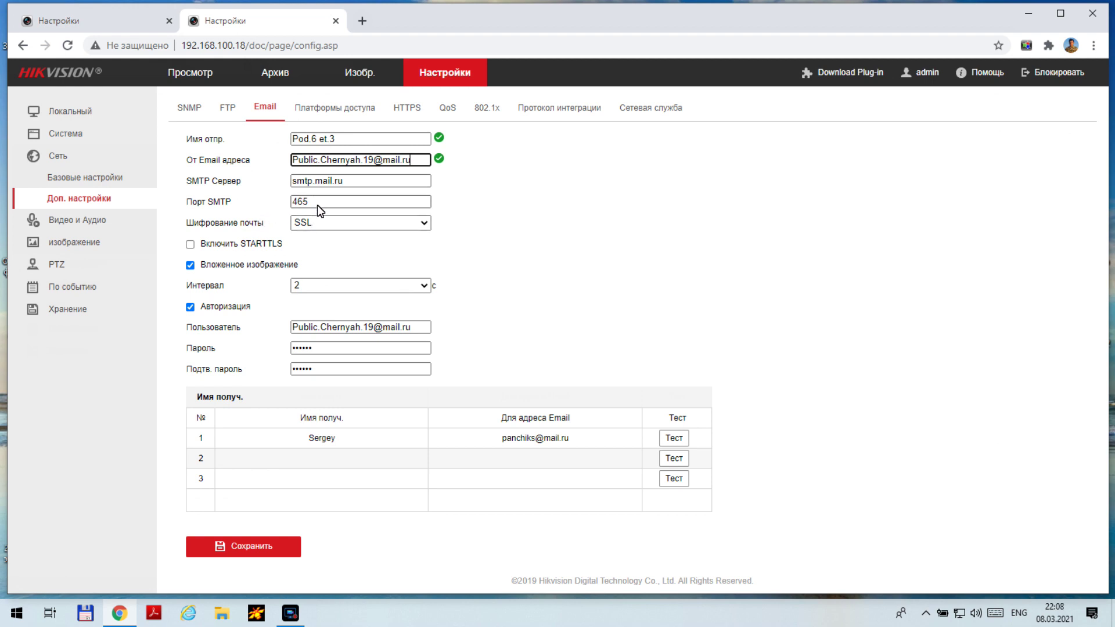
left_click(351, 226)
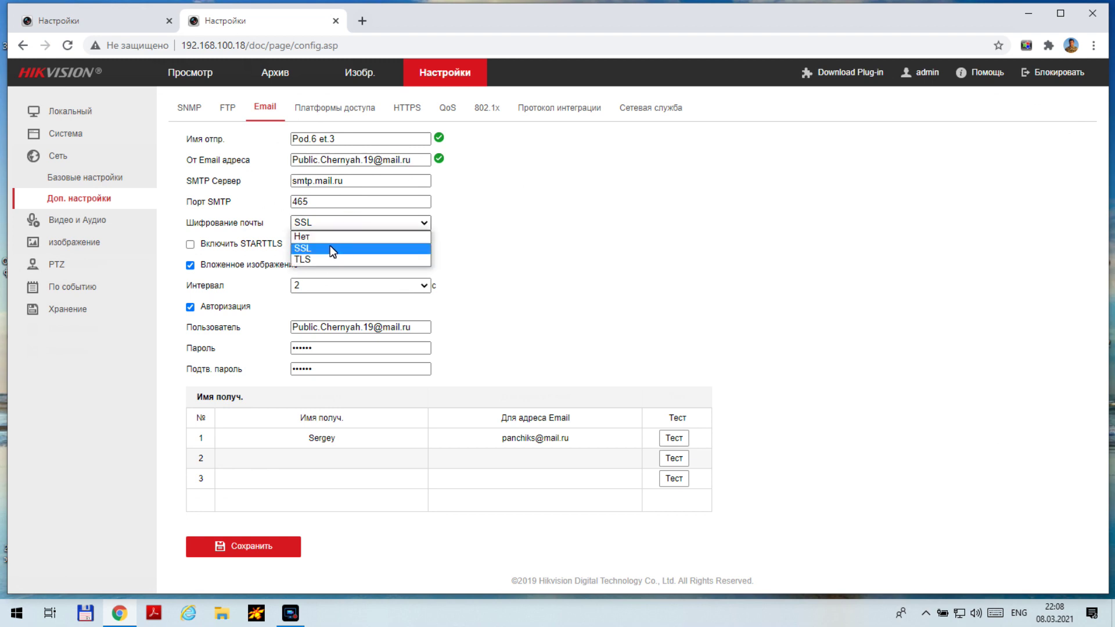
left_click(457, 239)
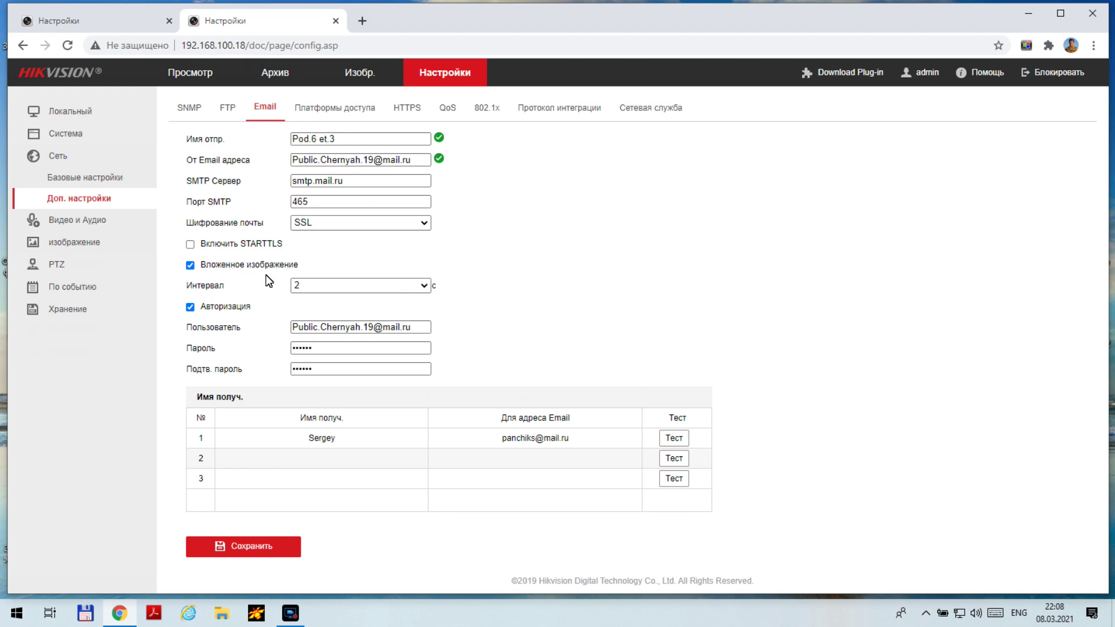
left_click(320, 289)
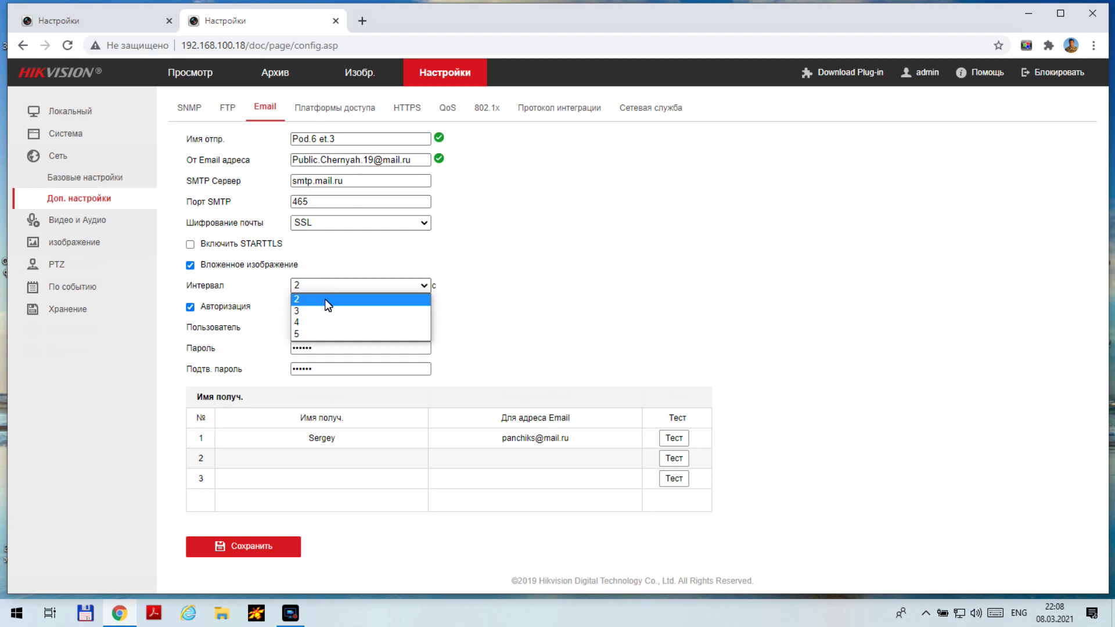
left_click(440, 261)
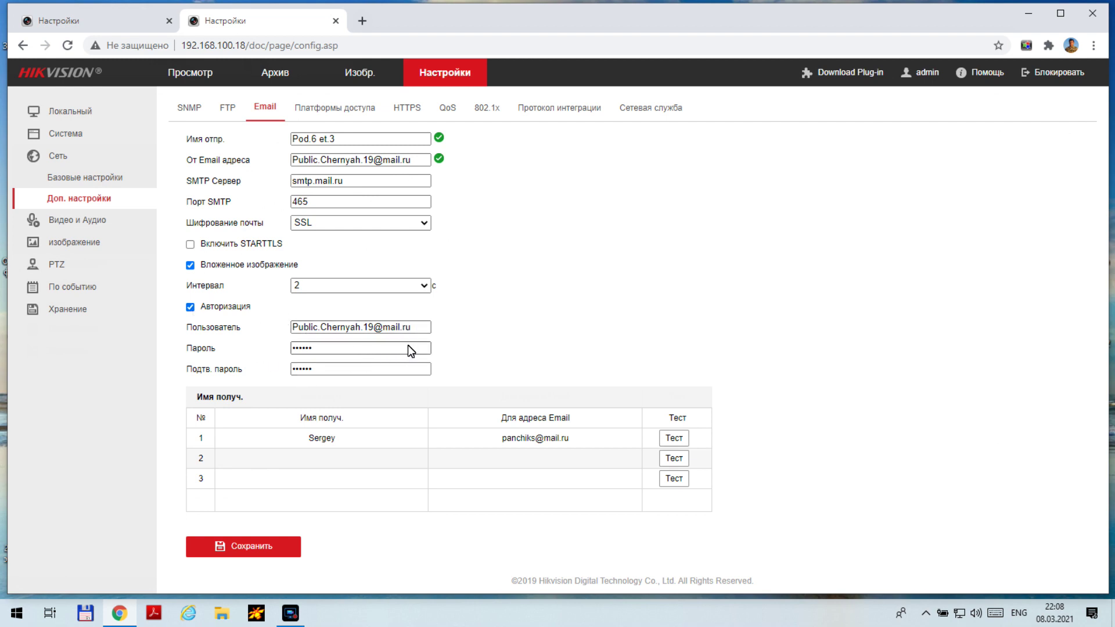
Examine the second camera's authorization user, password and recipient fields against the blank Email form of the 192.168.100.21 camera.
left_click_drag(418, 330, 285, 310)
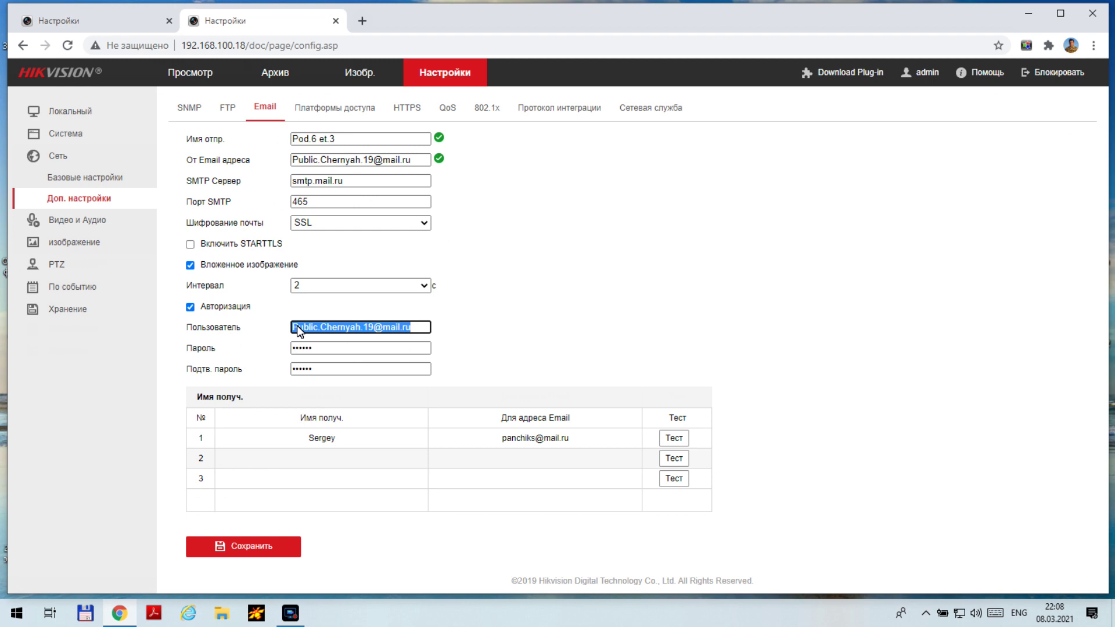
left_click(319, 350)
left_click(320, 372)
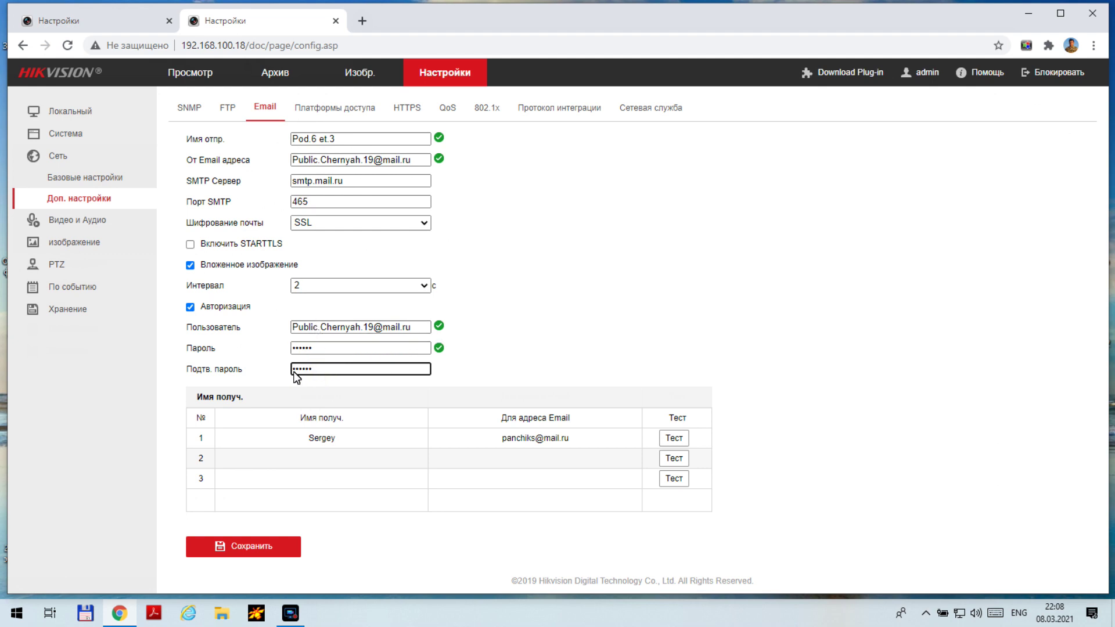
left_click(281, 433)
left_click(106, 19)
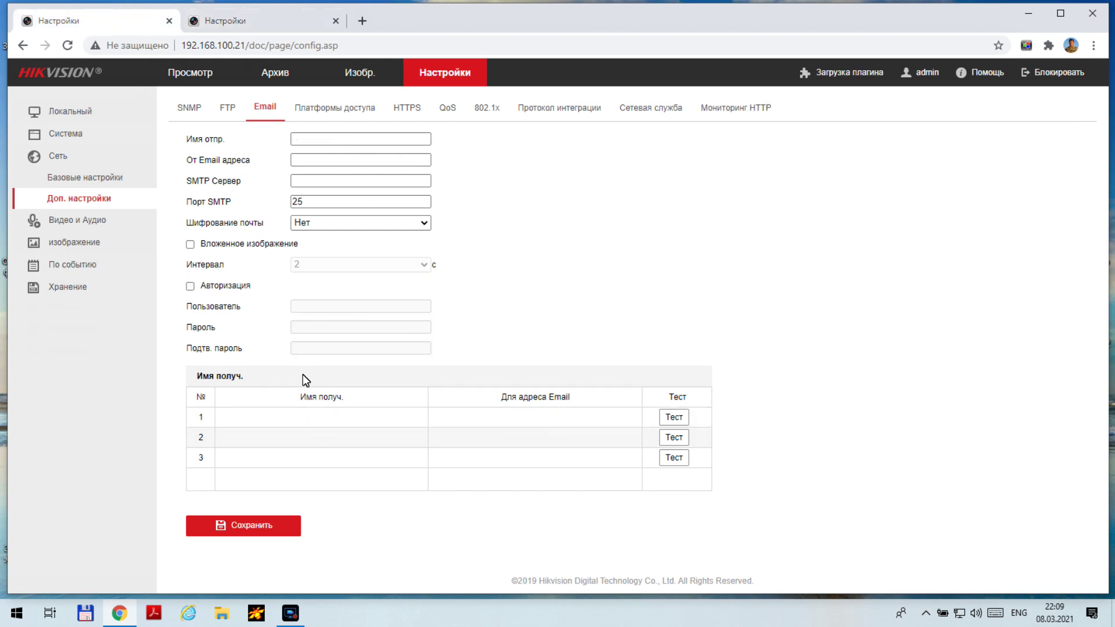
left_click(227, 20)
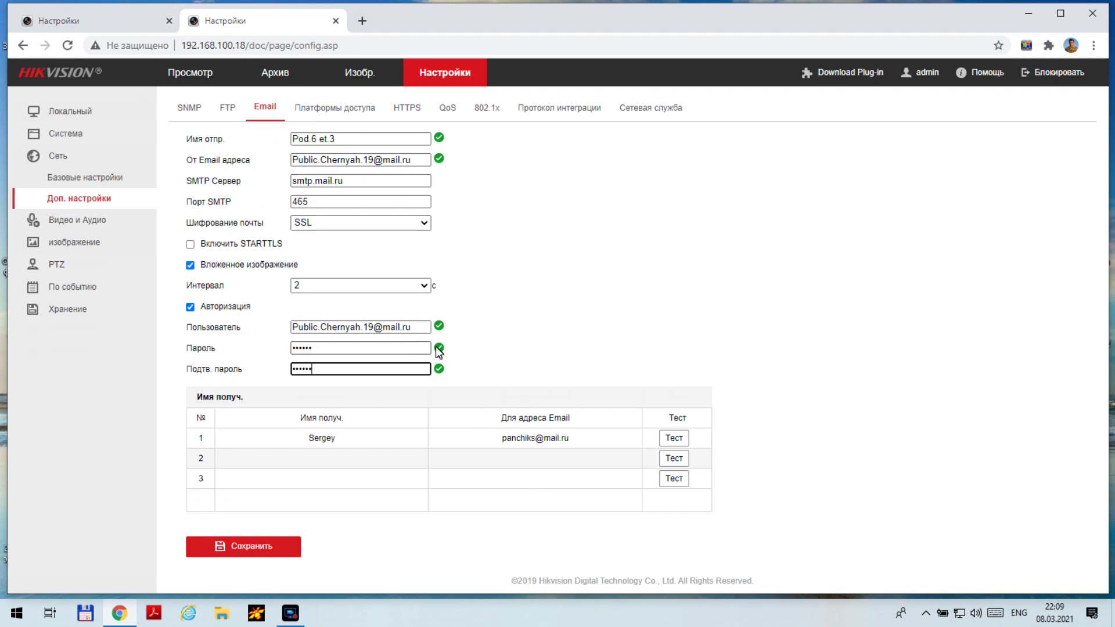
Send a test email to the first recipient and open the "IP DOME: test mail" message in the phone's mail app.
left_click(670, 438)
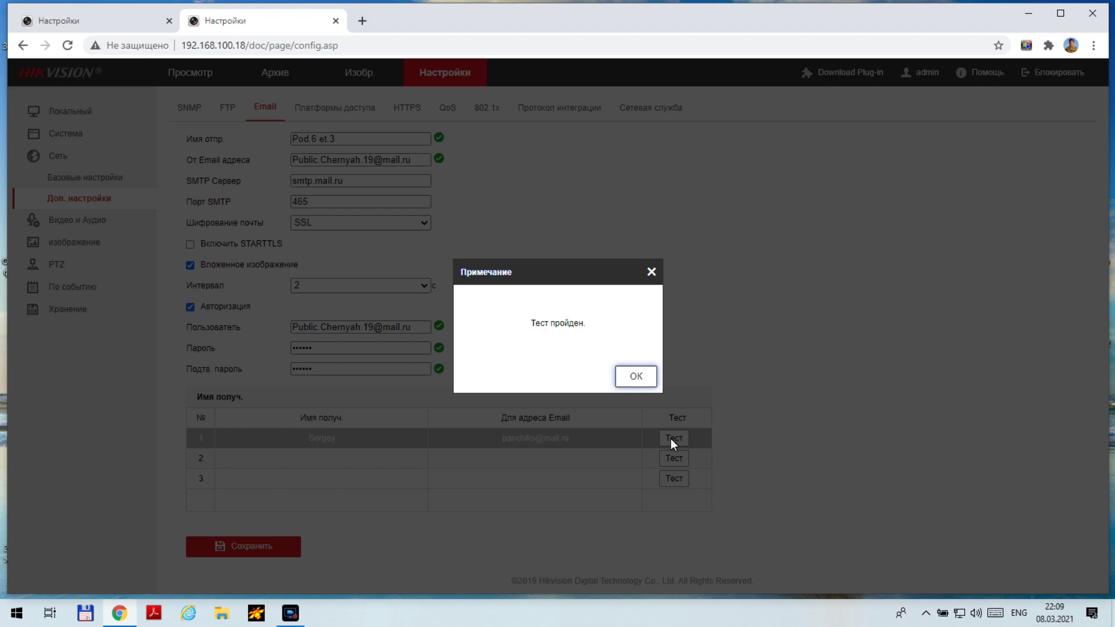
left_click(636, 377)
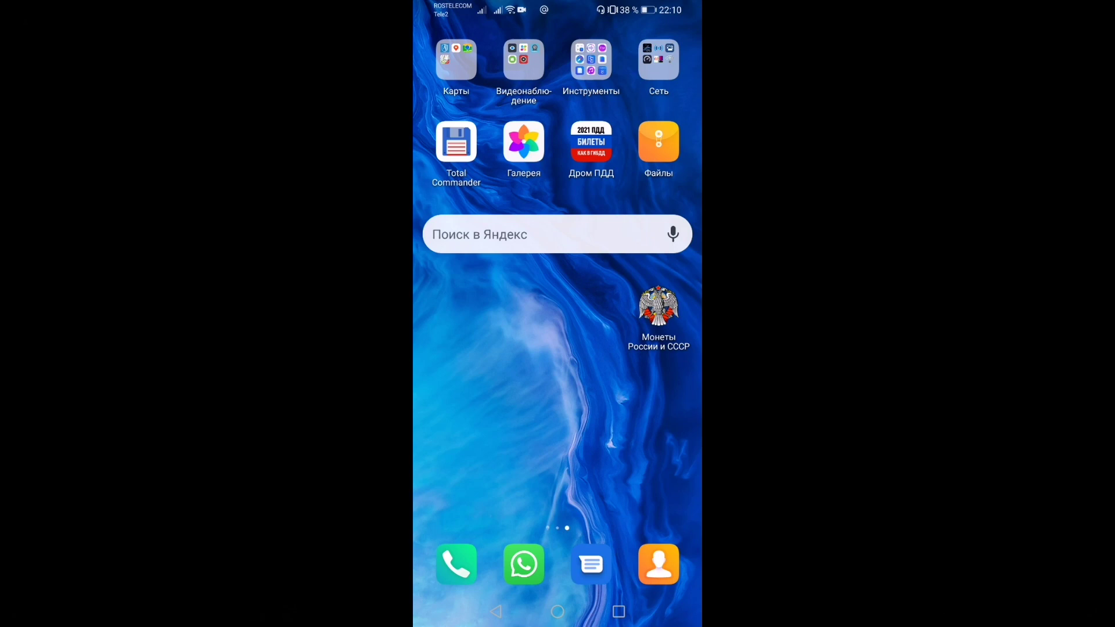
left_click_drag(464, 349, 650, 348)
left_click(535, 384)
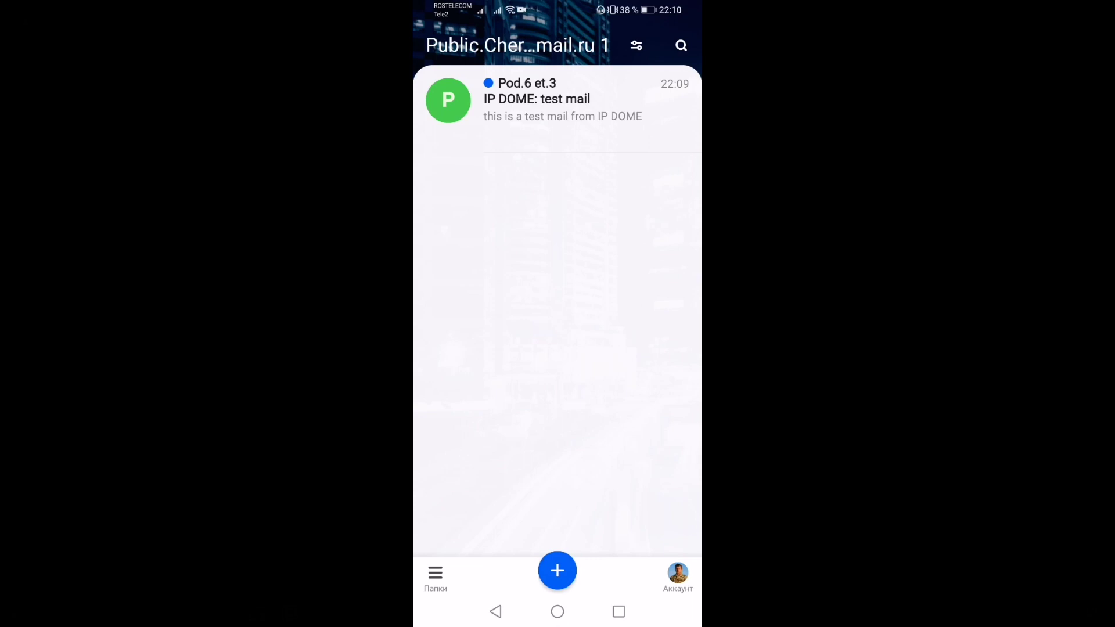
left_click(558, 107)
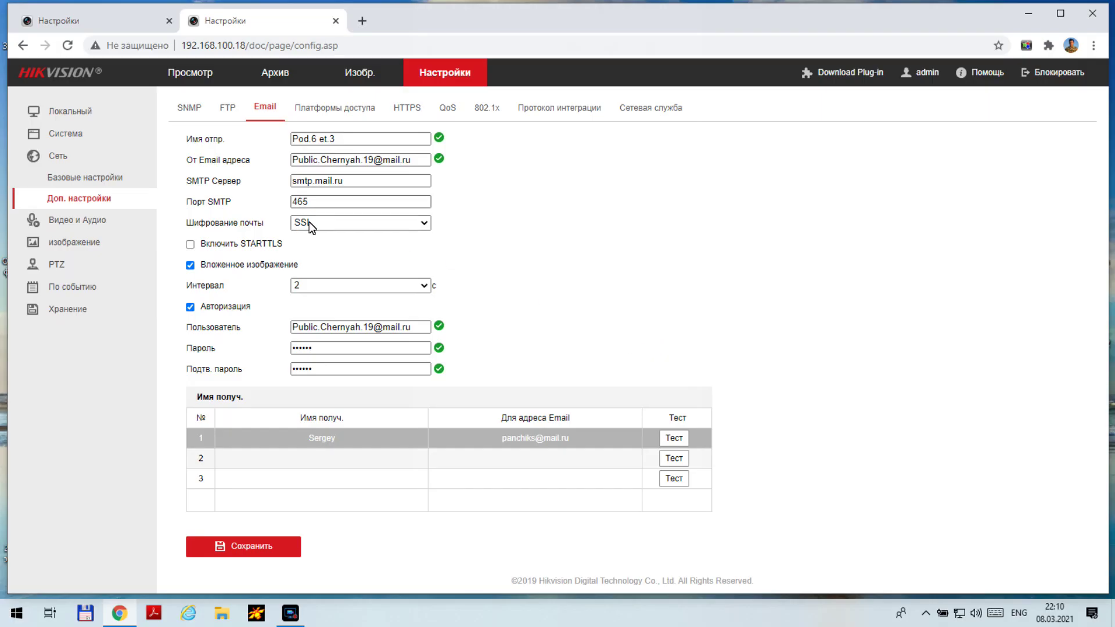
Save the second camera's Email settings, and enable and save email sending as its alarm response to motion detection.
left_click(257, 554)
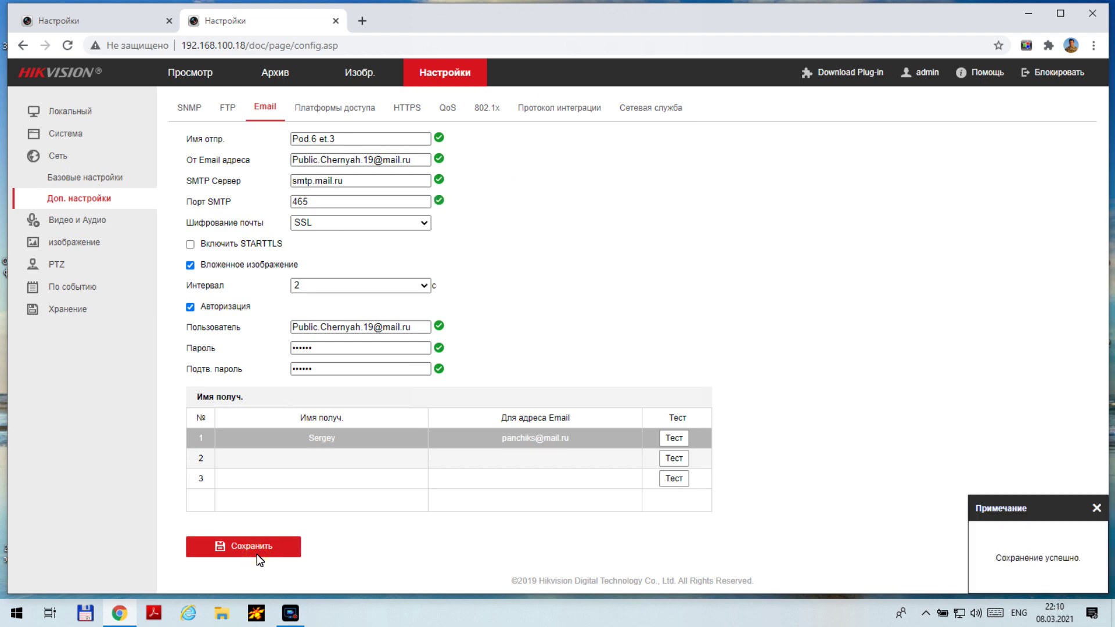
left_click(66, 285)
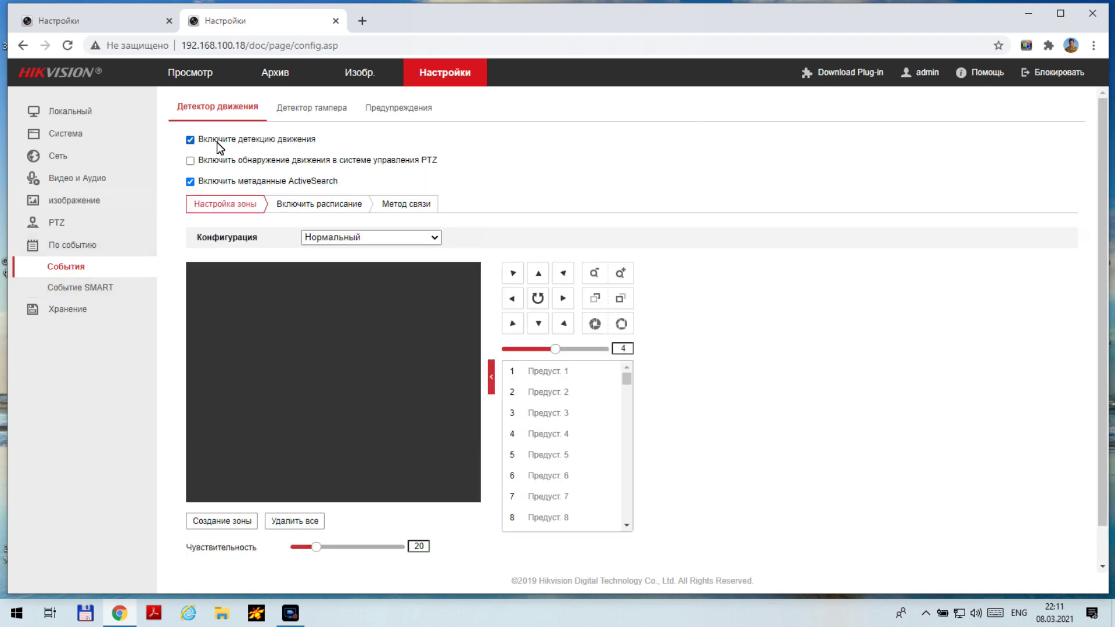
left_click(407, 207)
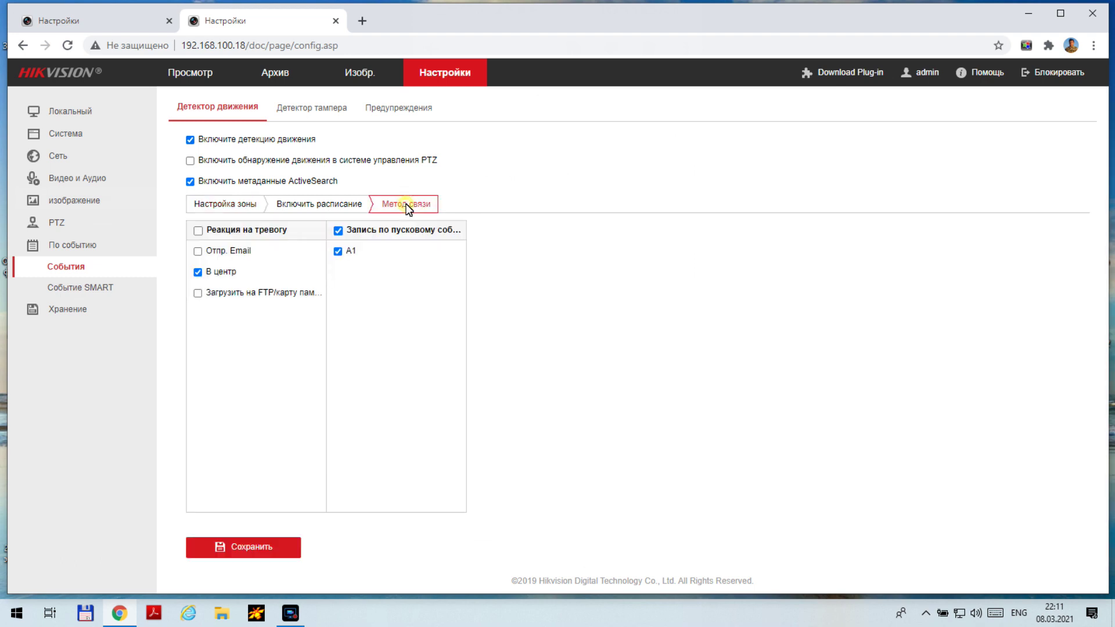
left_click(198, 252)
left_click(253, 551)
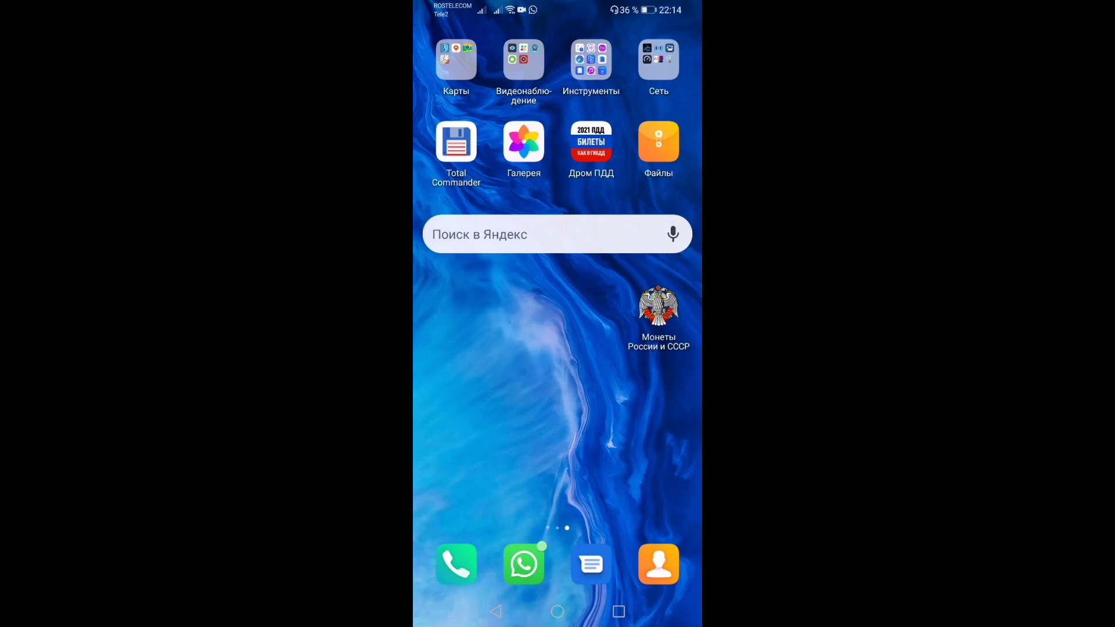
Turn off the phone's Wi-Fi and show the stairwell camera's live view in the EZVIZ app.
left_click(523, 58)
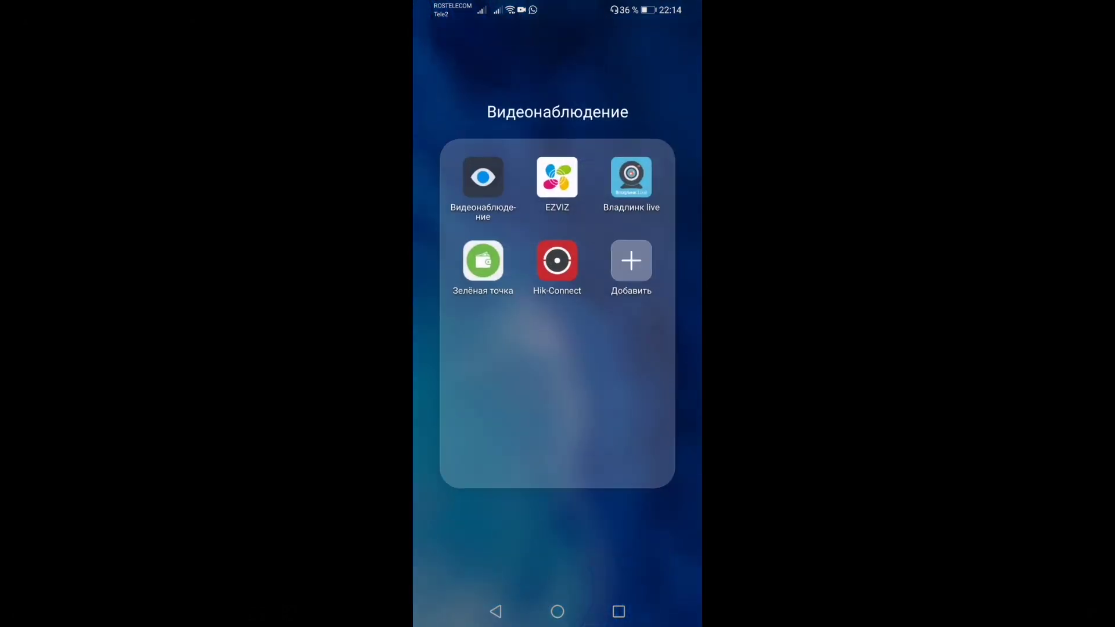
left_click(557, 177)
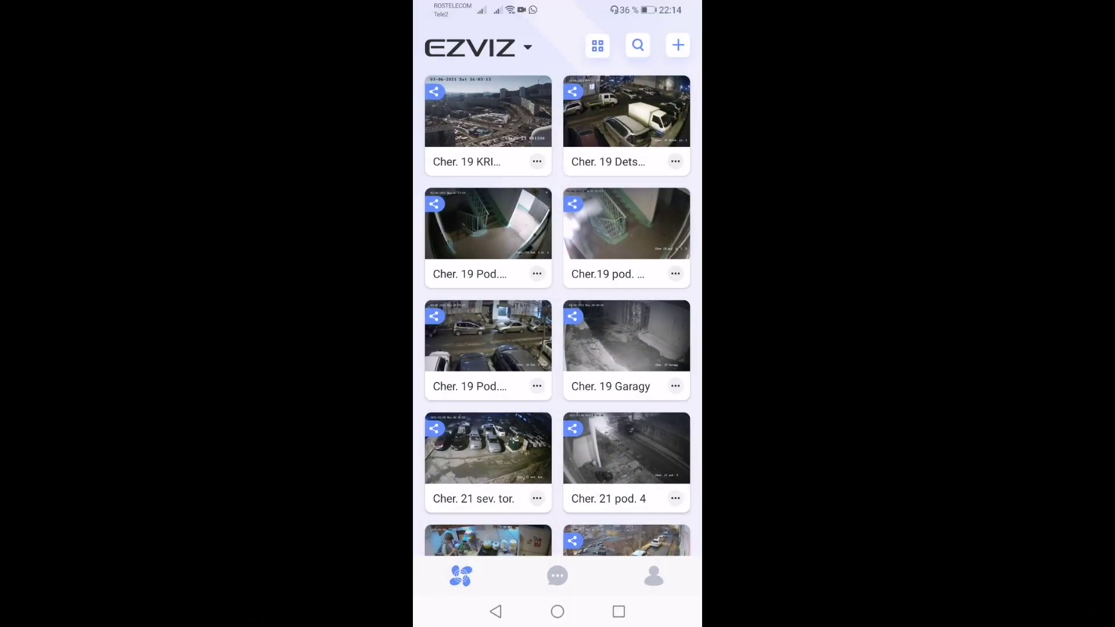
left_click_drag(558, 3, 557, 348)
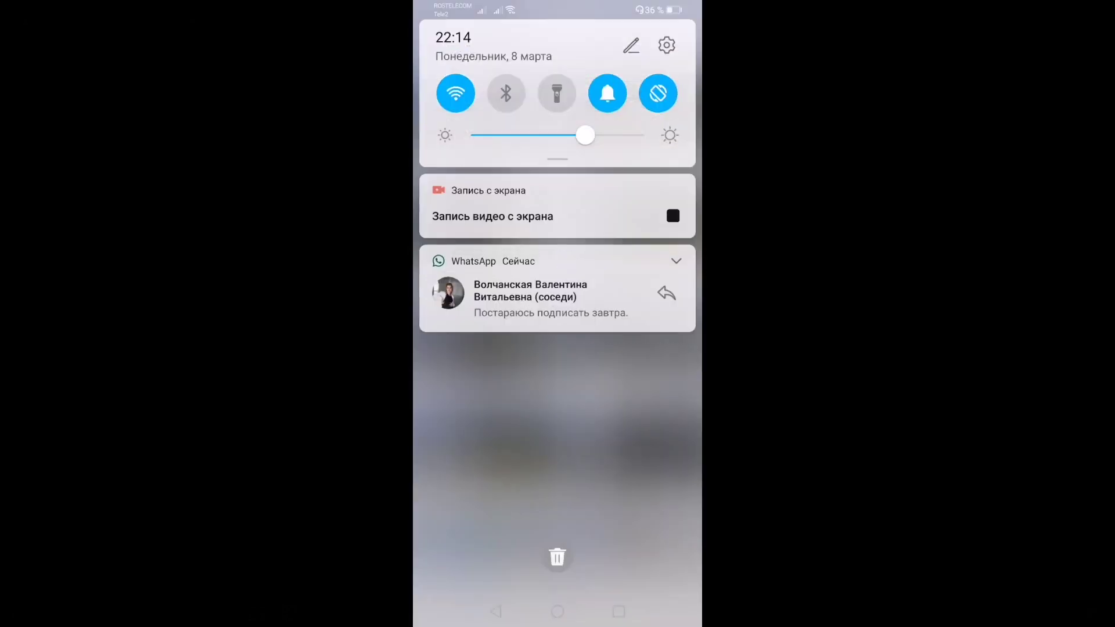
left_click_drag(558, 160, 558, 523)
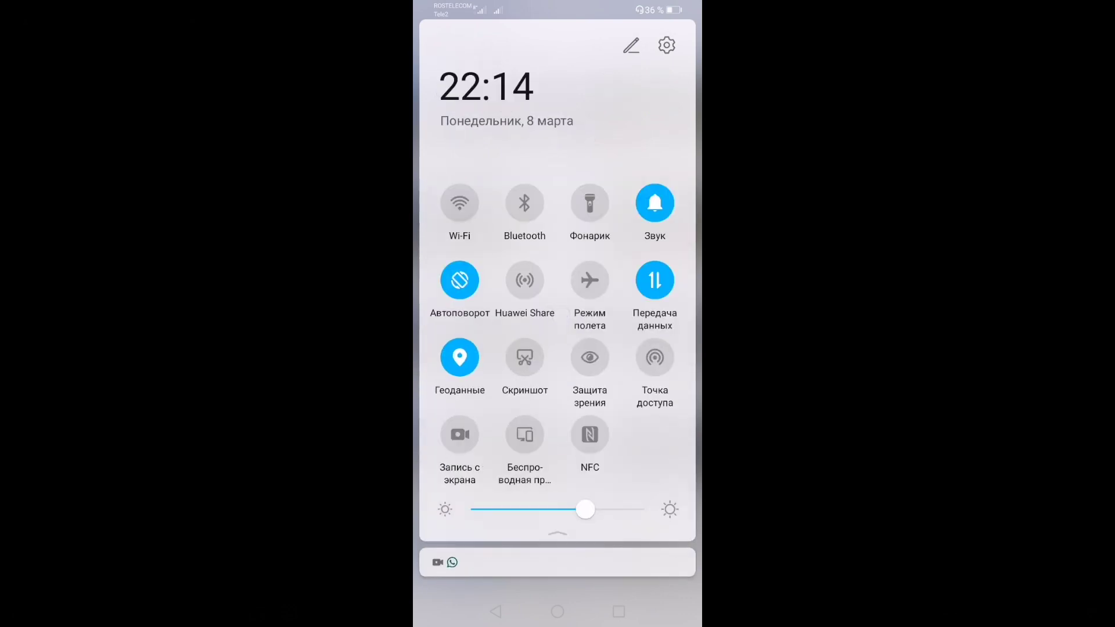
left_click(496, 612)
left_click(495, 611)
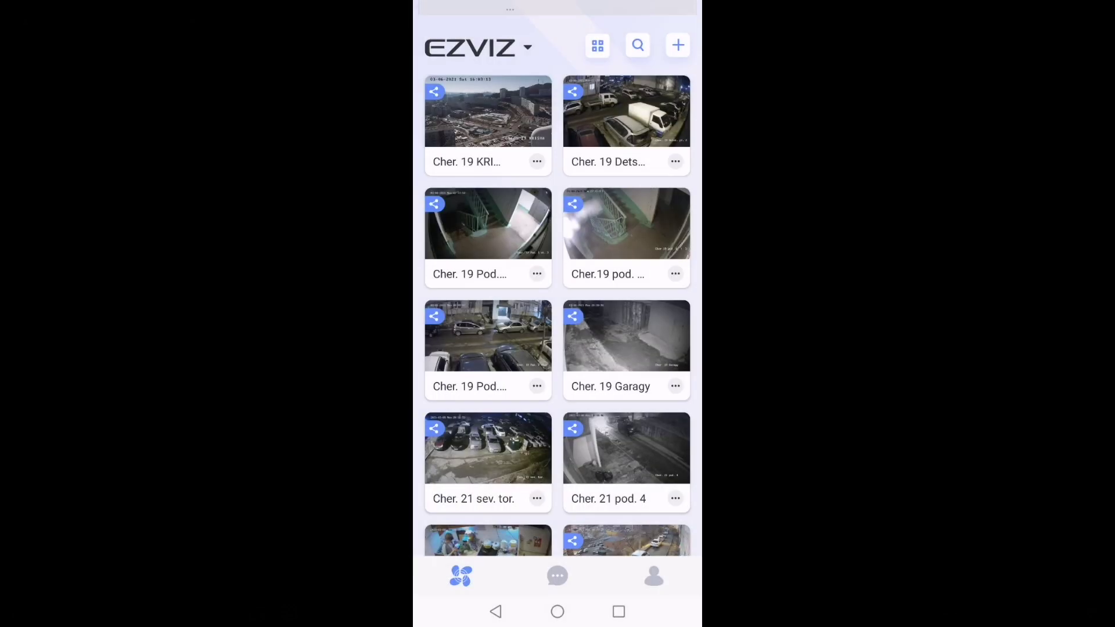
left_click(633, 222)
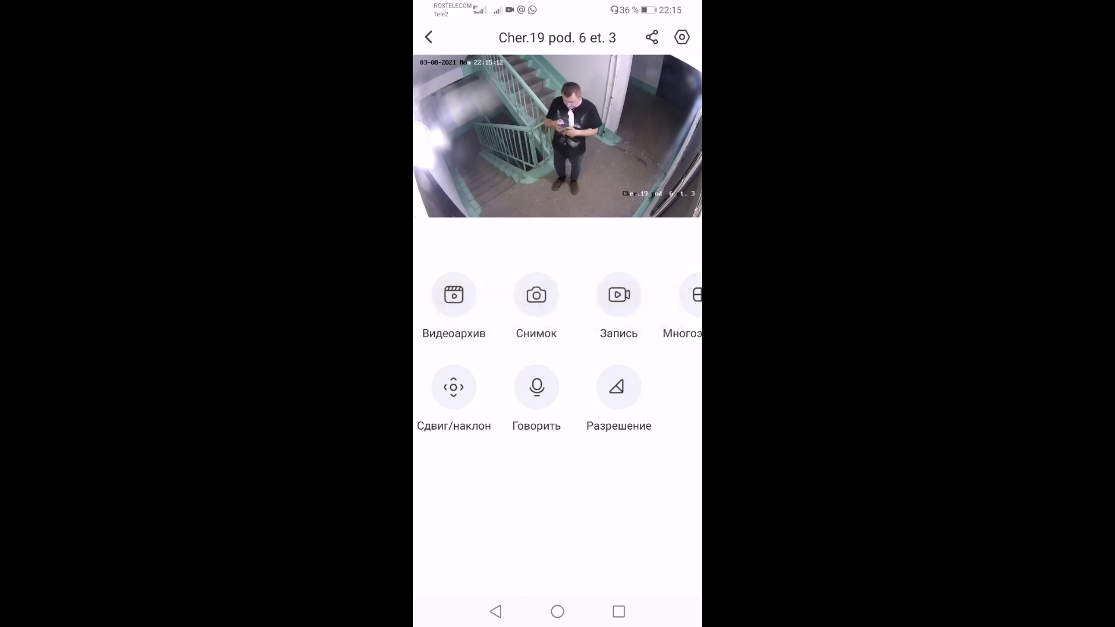
Switch to the phone's mail app and open the Camera1 Motion Detection message.
left_click(557, 611)
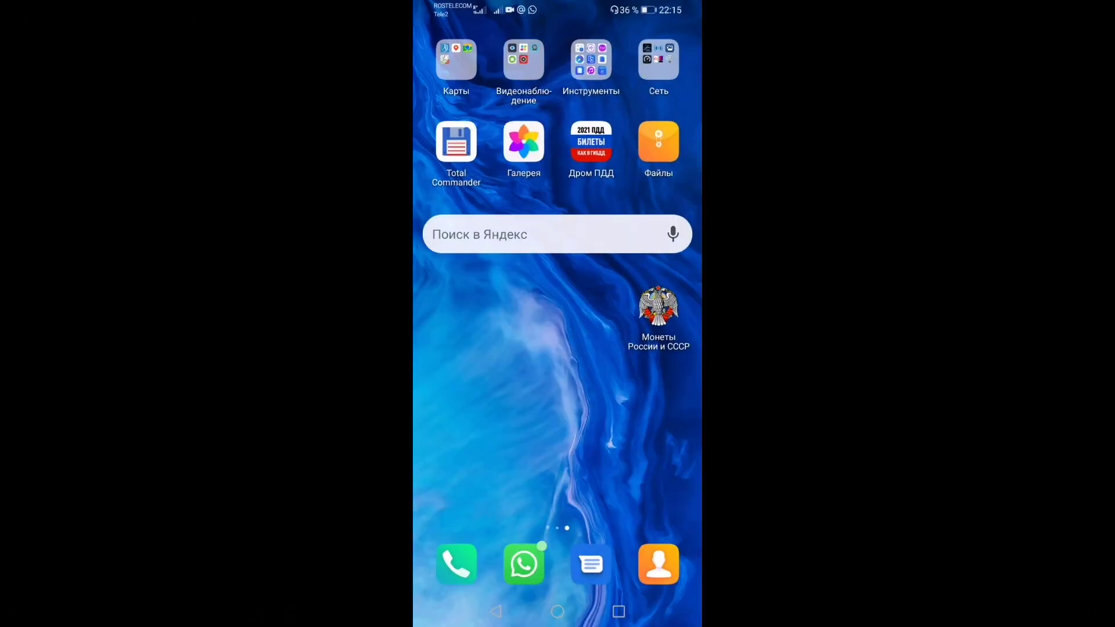
left_click_drag(476, 407, 639, 406)
left_click(524, 387)
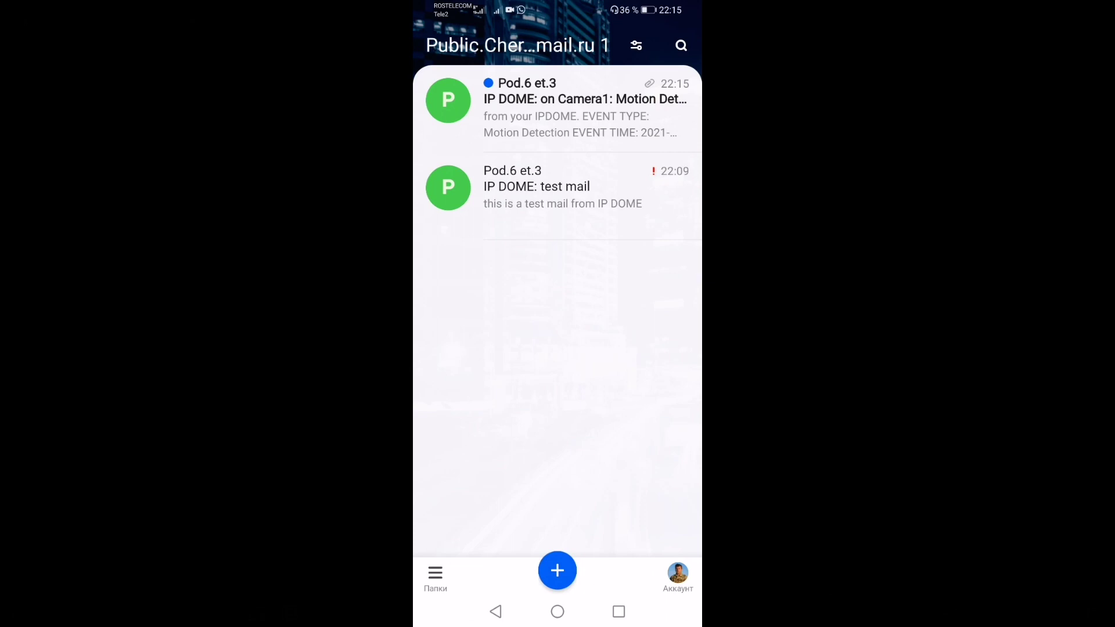
left_click(601, 114)
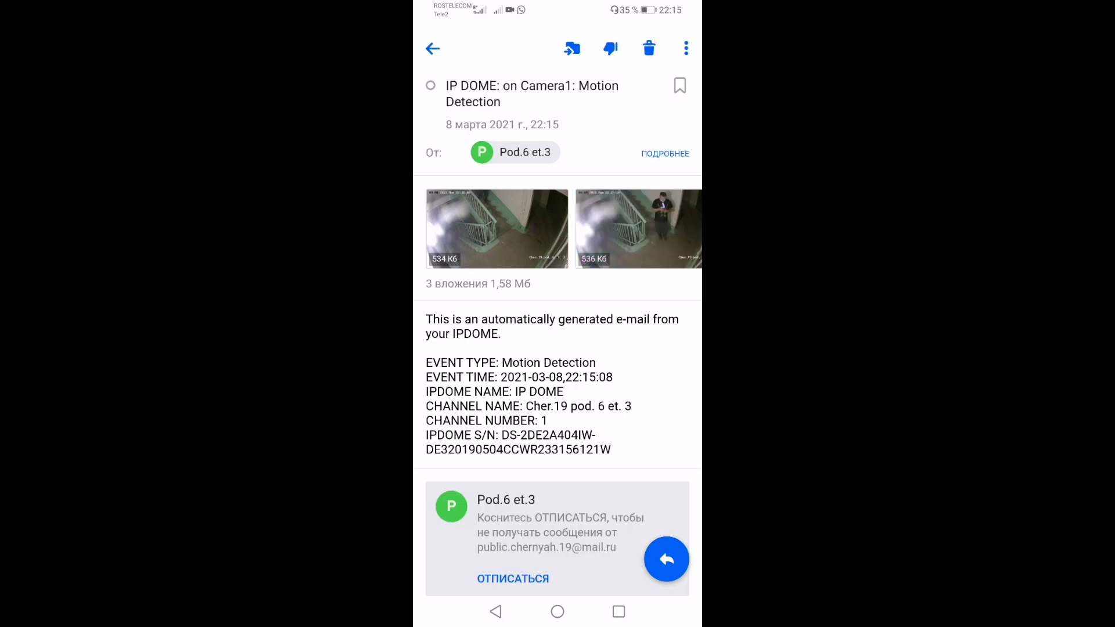
Examine the alert message's event details and attached snapshots, viewing Camera1-2.jpg full size.
left_click_drag(620, 235, 464, 236)
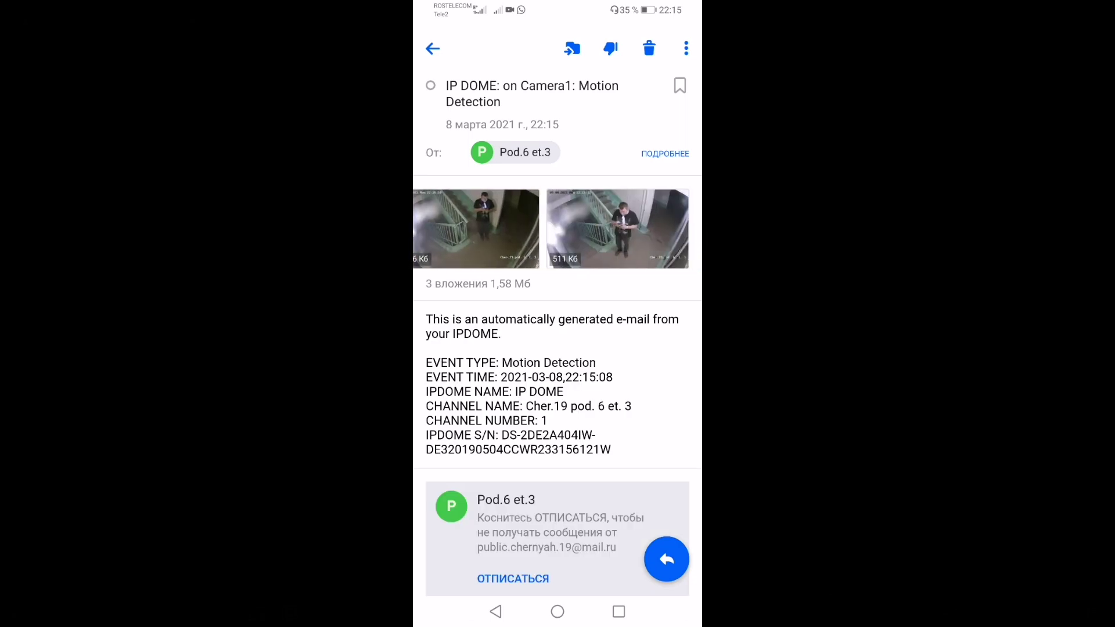
scroll(558, 229, "left", 3)
scroll(557, 349, "down", 1)
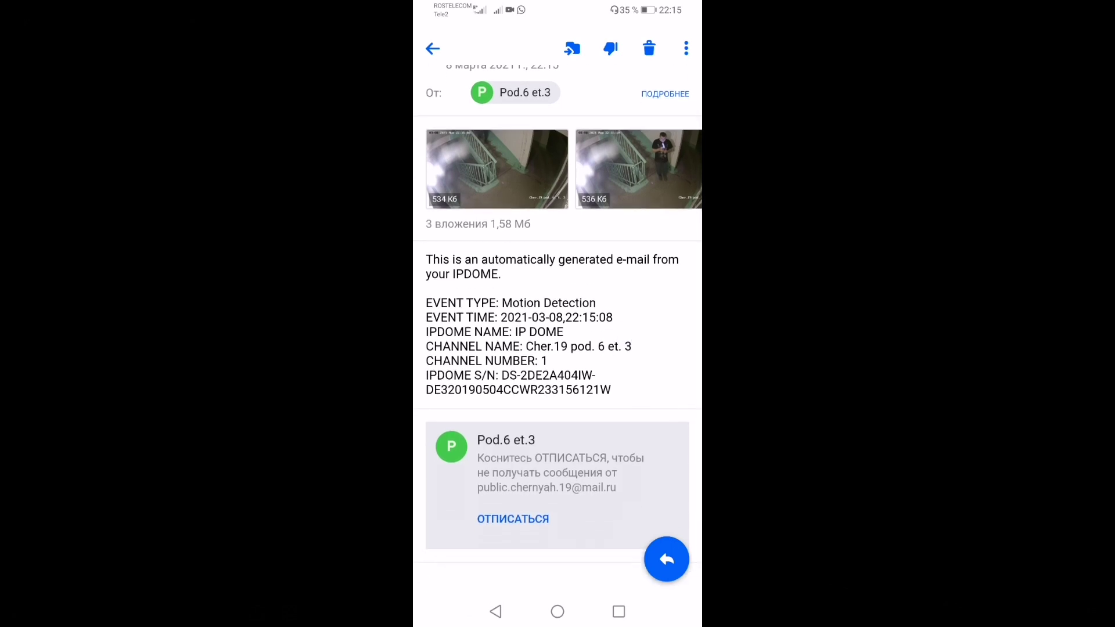
scroll(637, 348, "up", 1)
left_click(639, 230)
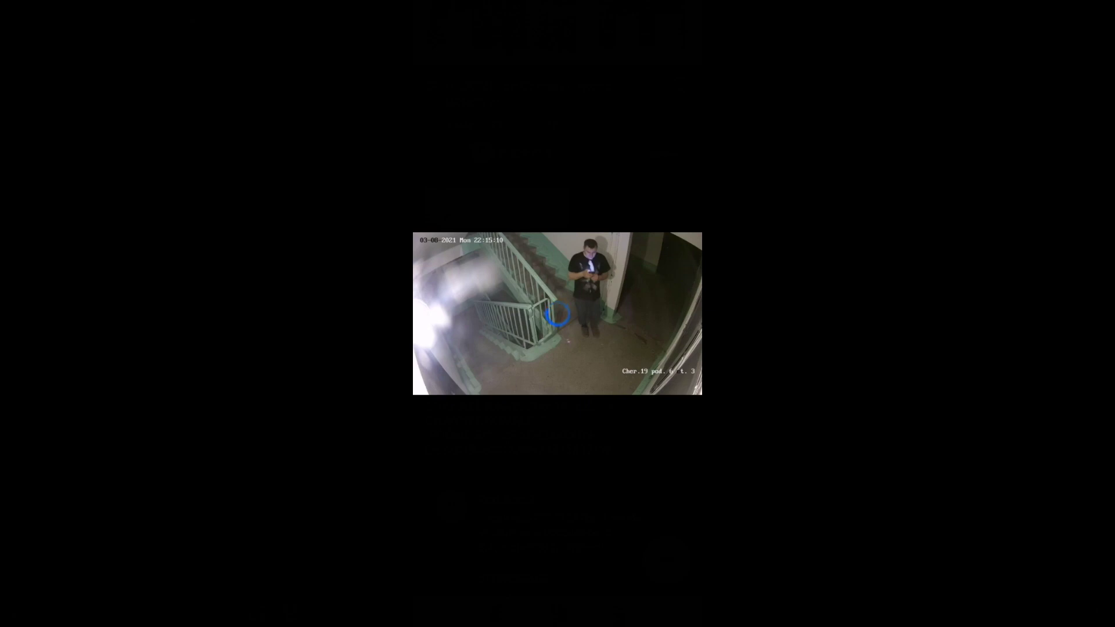
left_click(645, 314)
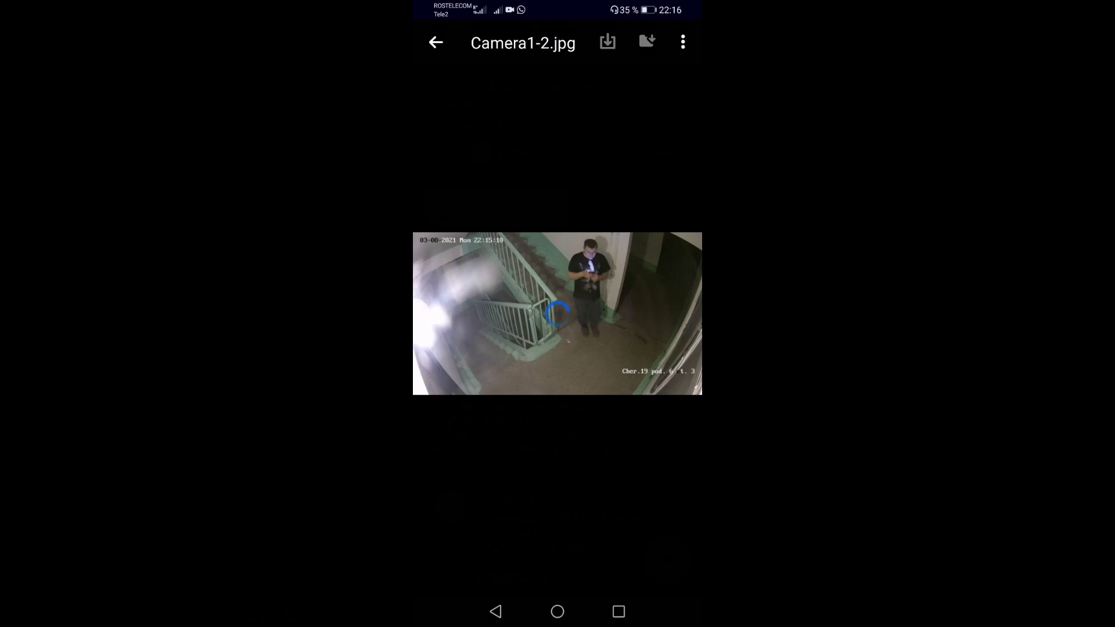
left_click(495, 611)
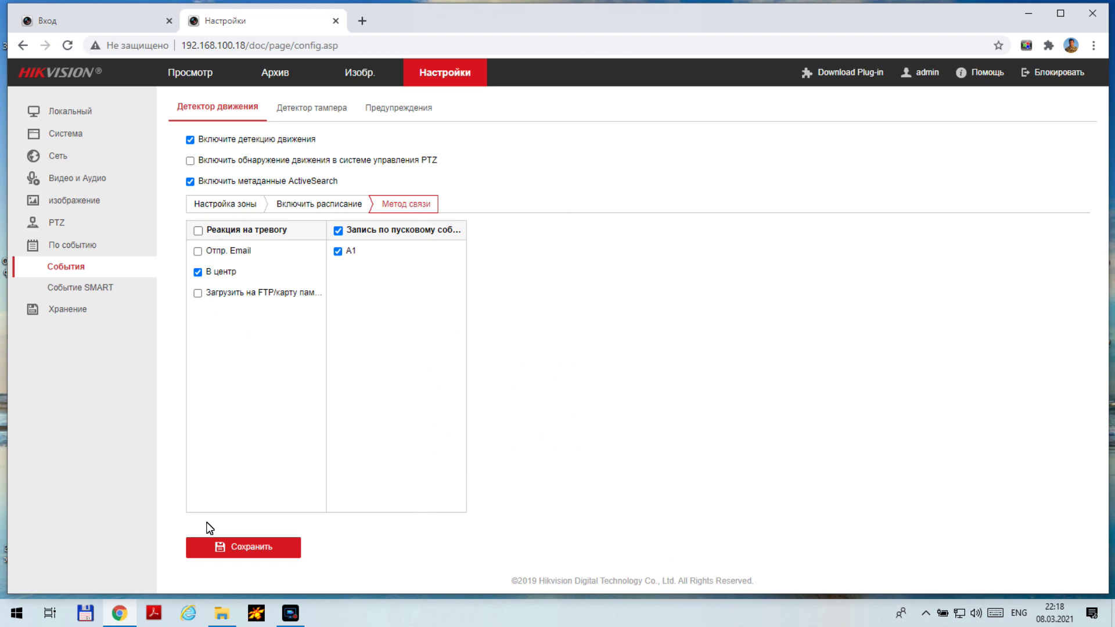
Save the second camera's motion detection linkage settings with email sending turned off.
left_click(241, 552)
Review the second camera's Email page and its linkage method settings for motion detection.
left_click(68, 154)
left_click(68, 198)
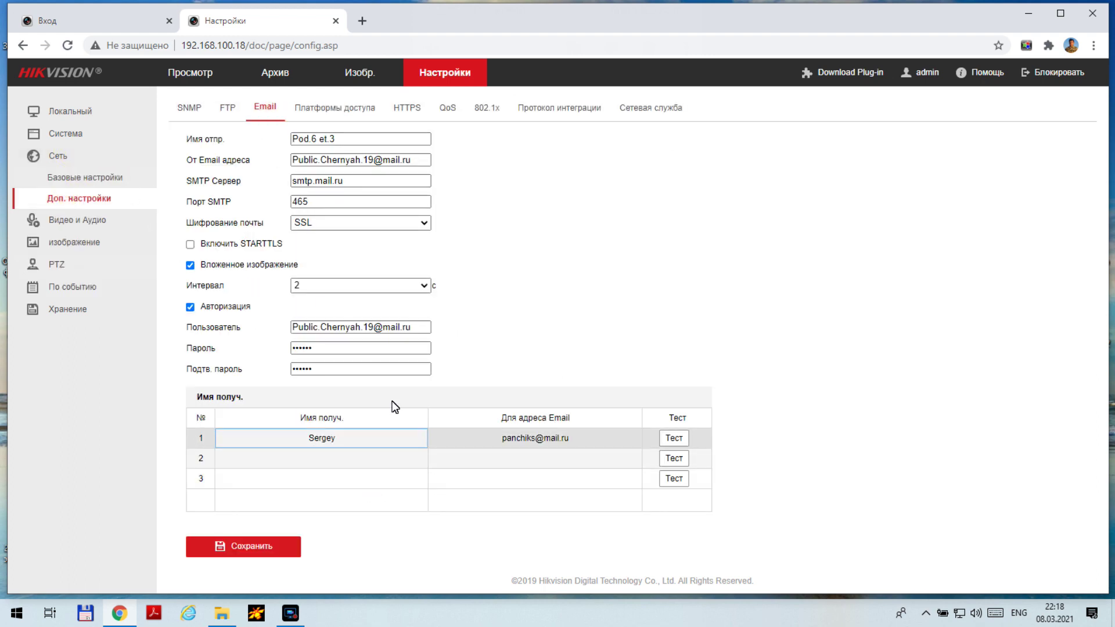
left_click(62, 285)
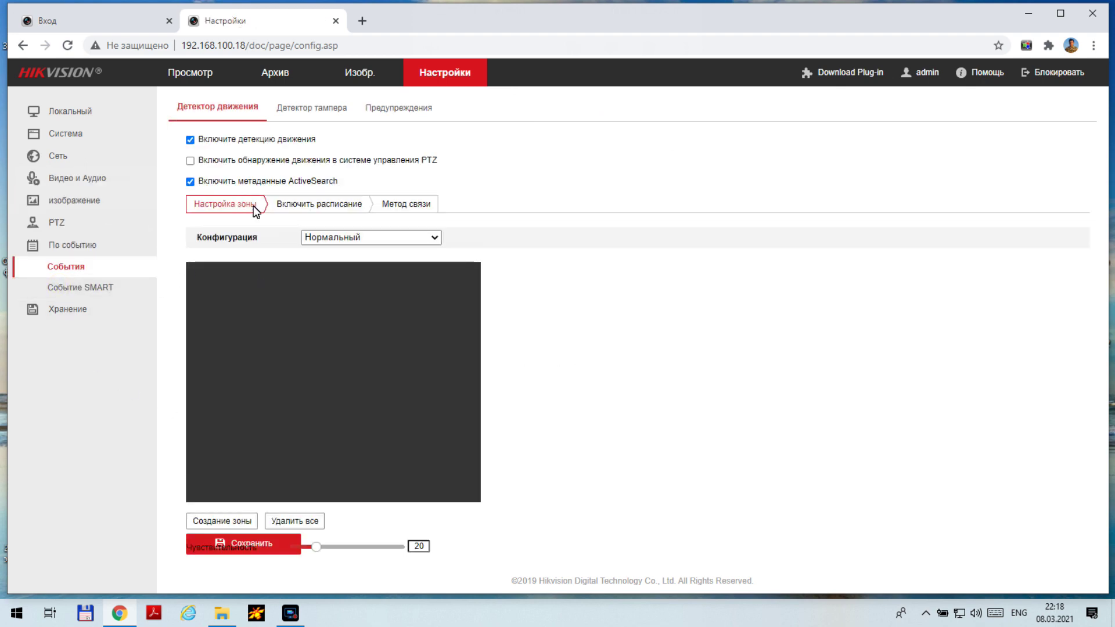
left_click(396, 206)
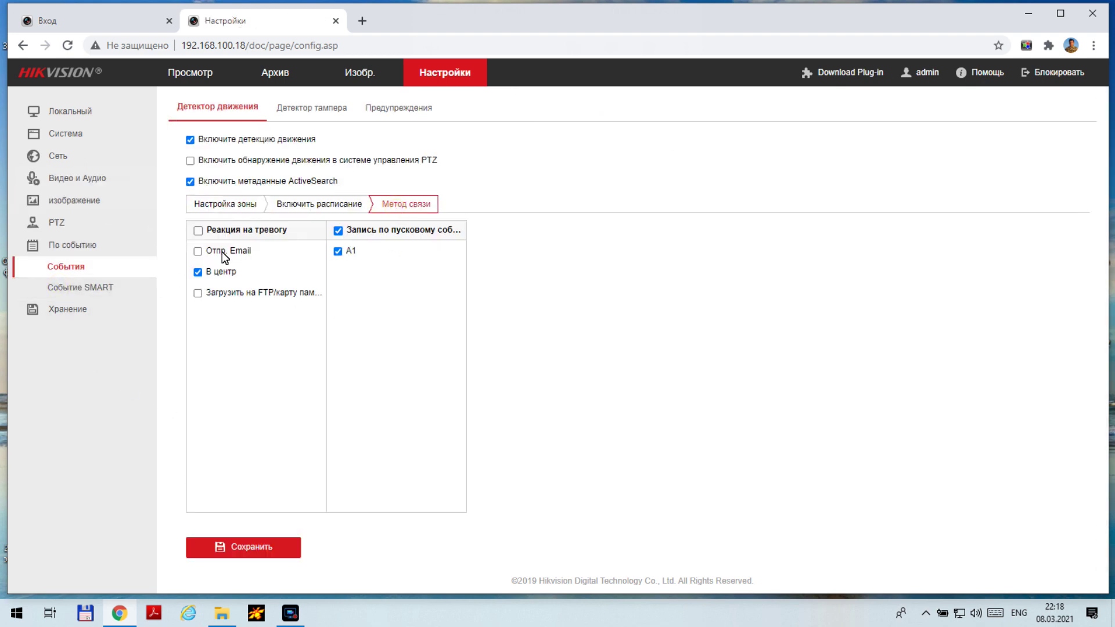